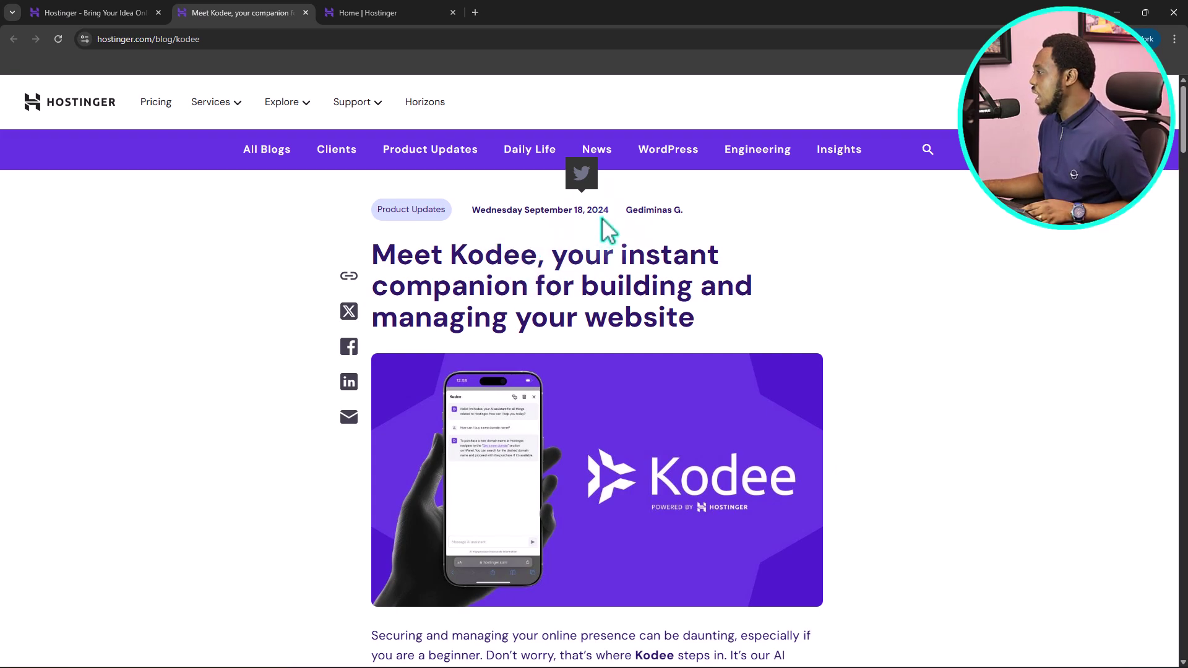
Highlight the article's date, then read its list: hPanel, Website Builder, WordPress, VPS, website
drag(612, 212, 530, 218)
scroll(965, 320, down, 4)
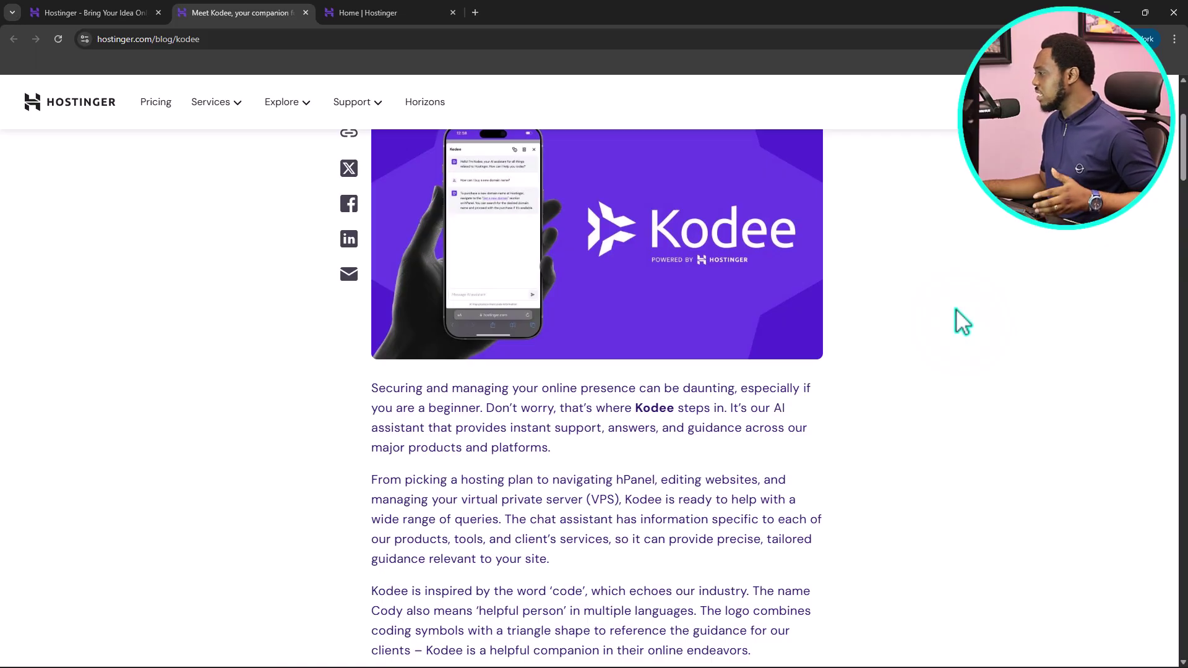
scroll(957, 312, down, 2)
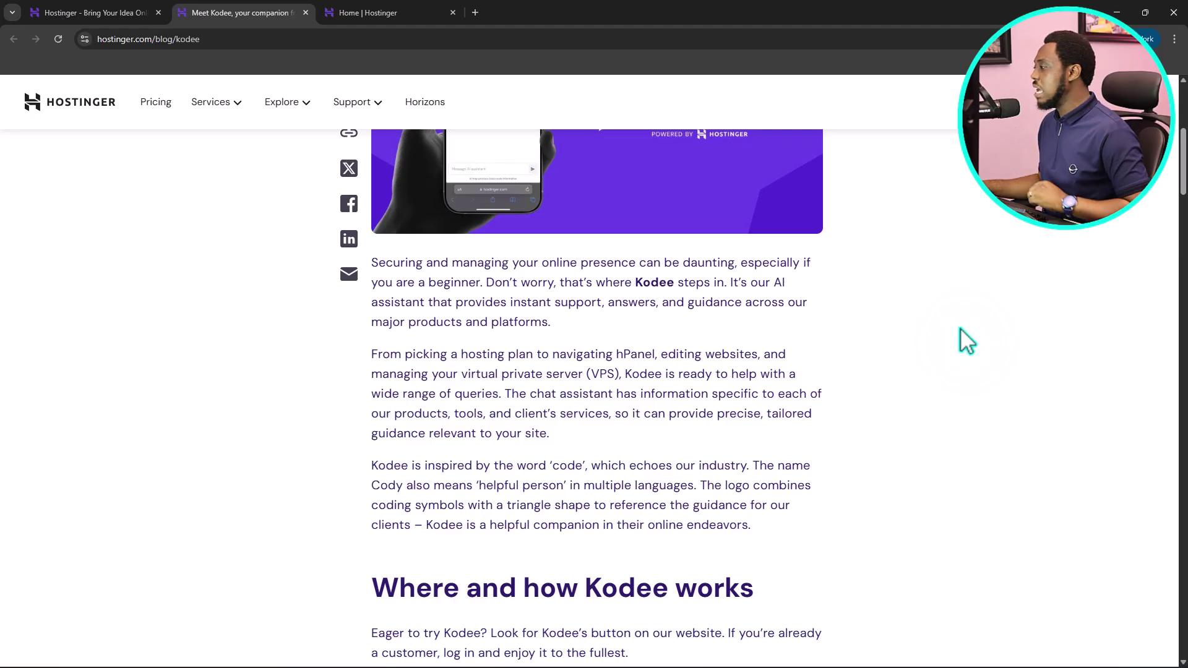
scroll(978, 408, down, 5)
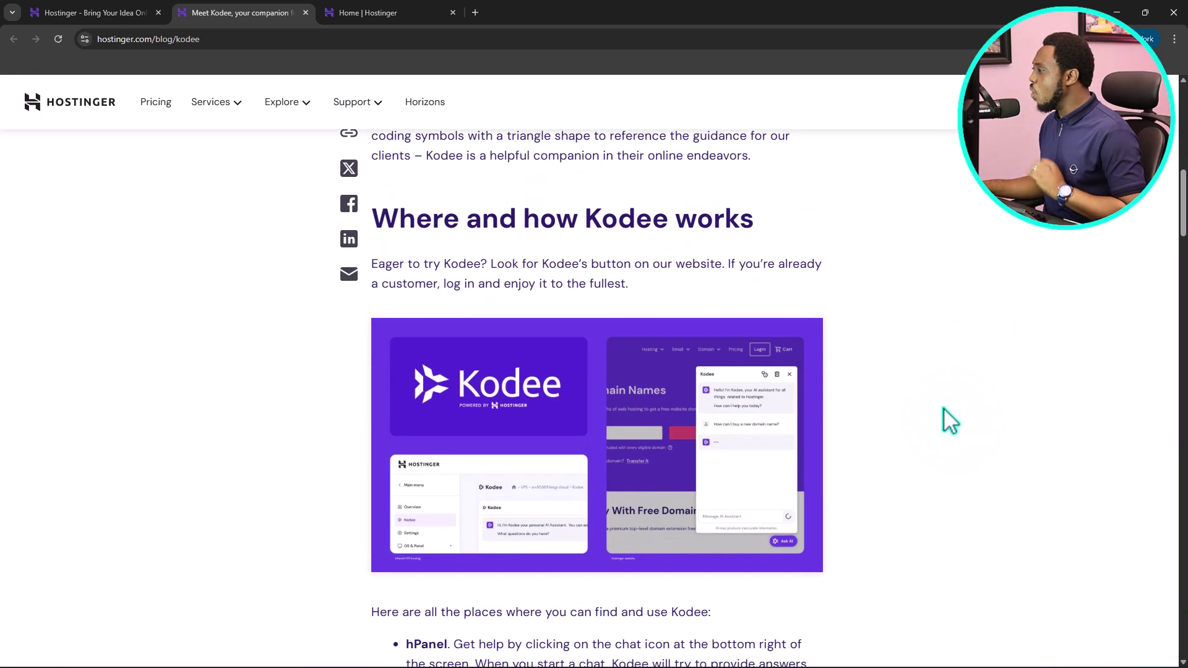
scroll(951, 422, down, 5)
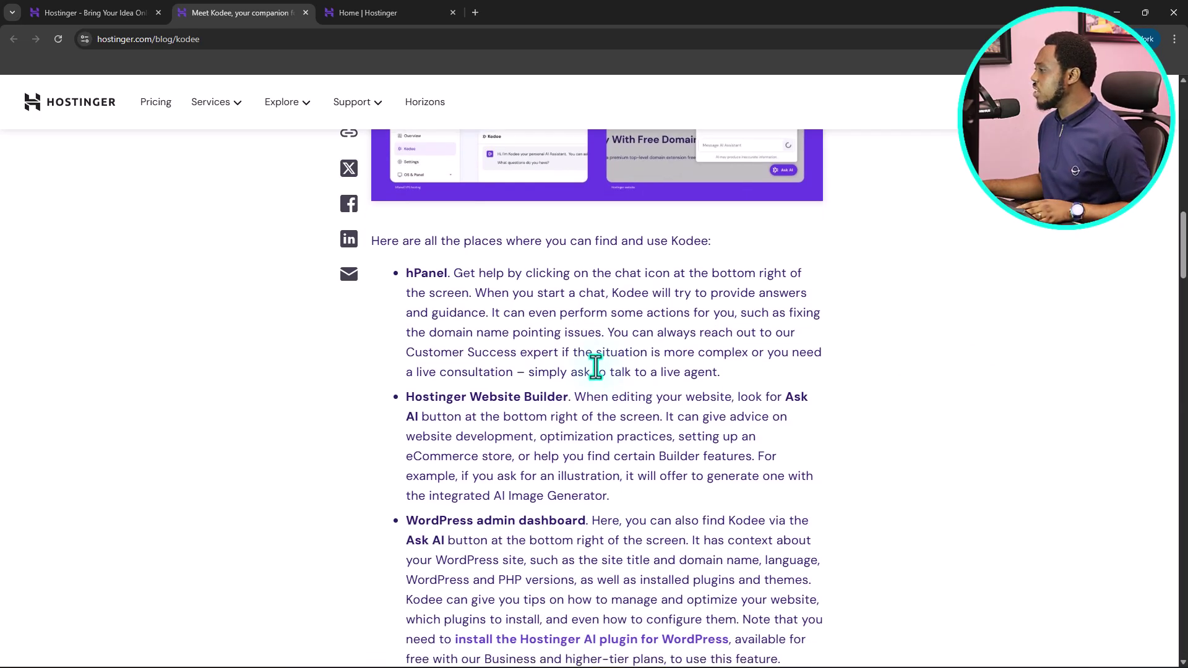
scroll(477, 331, down, 2)
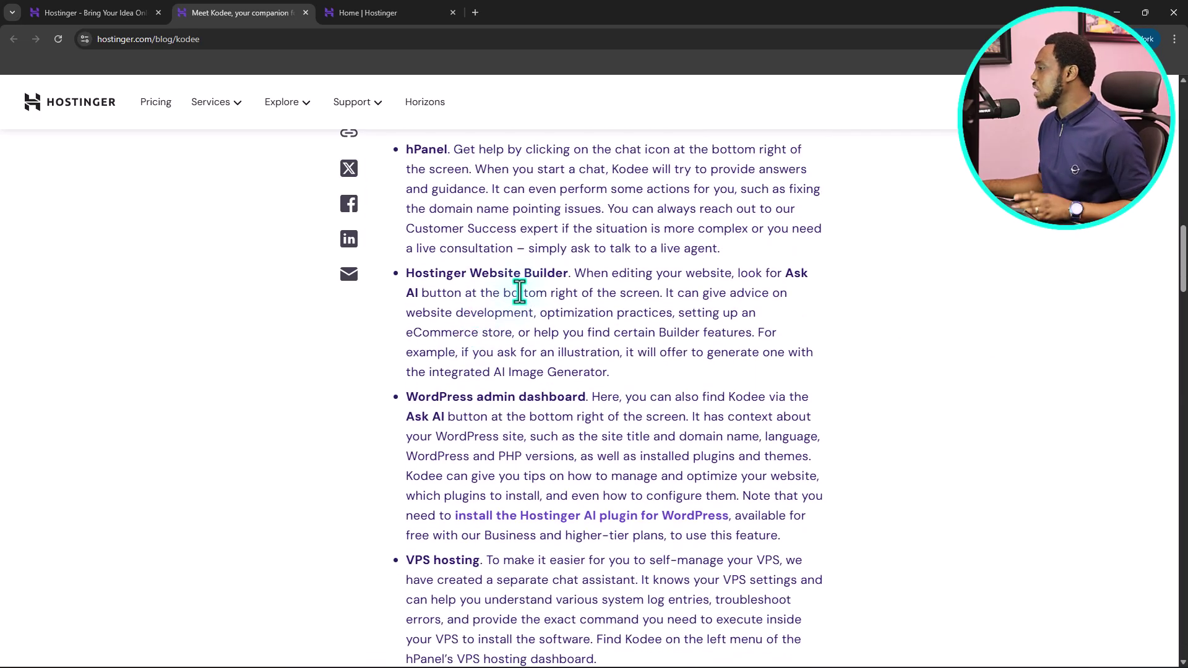
scroll(532, 297, down, 1)
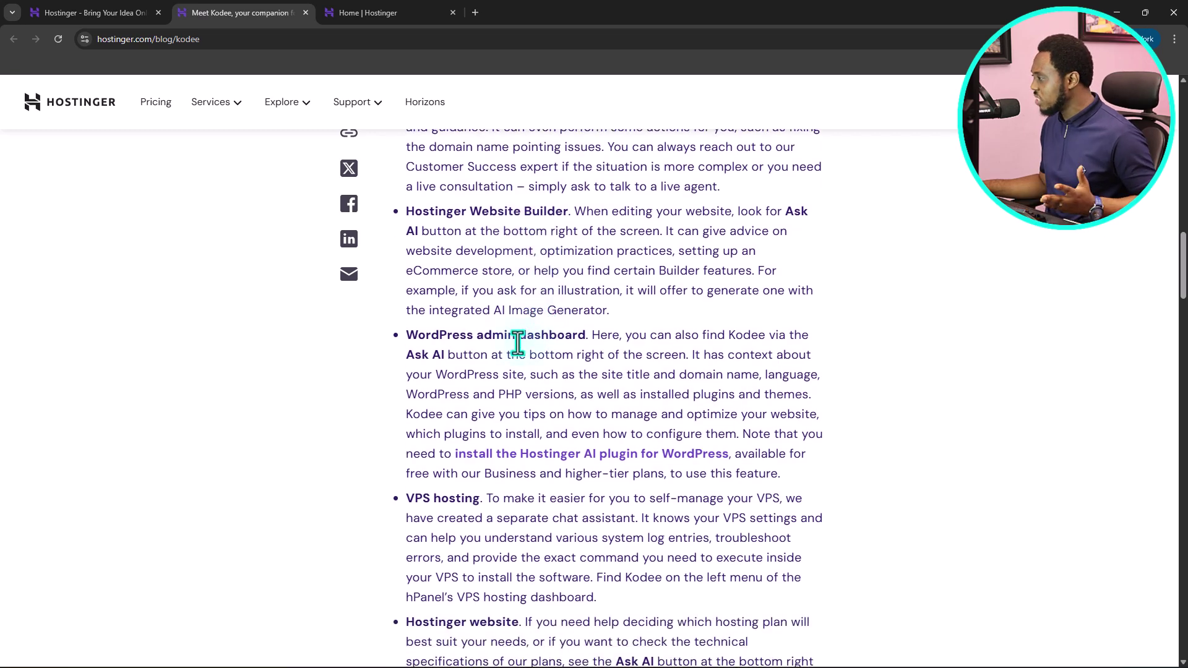
scroll(517, 340, down, 4)
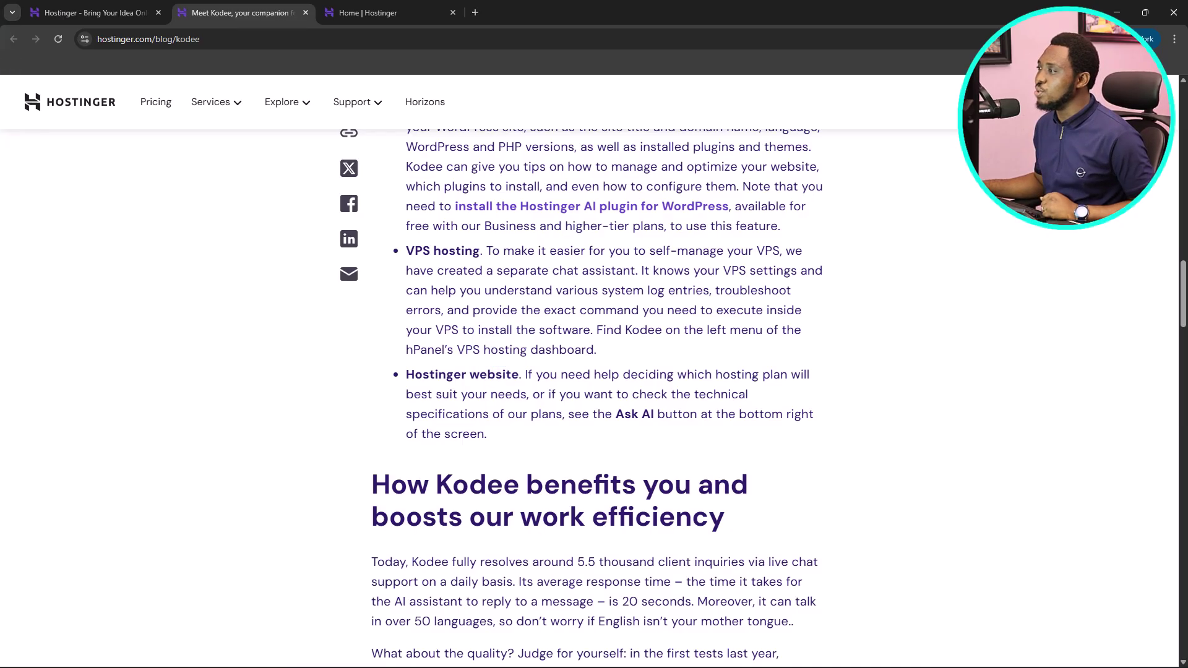
Switch to the Hostinger homepage and open the Kodee sales-assistant chat, ready for a message
click(84, 11)
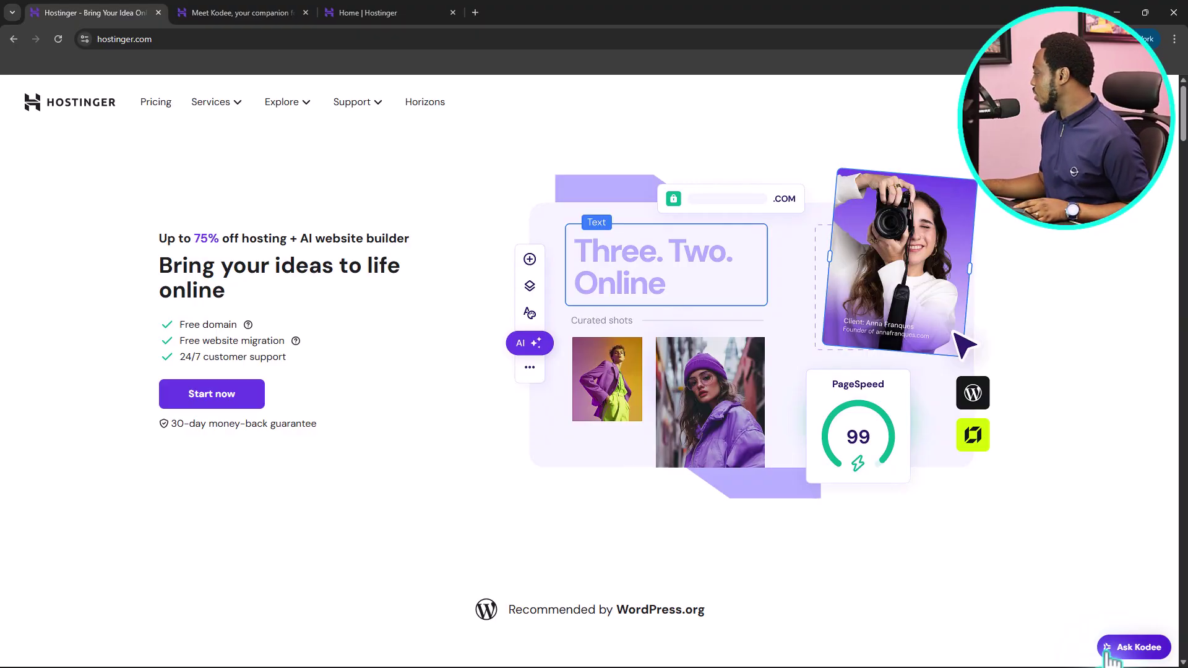
click(1123, 649)
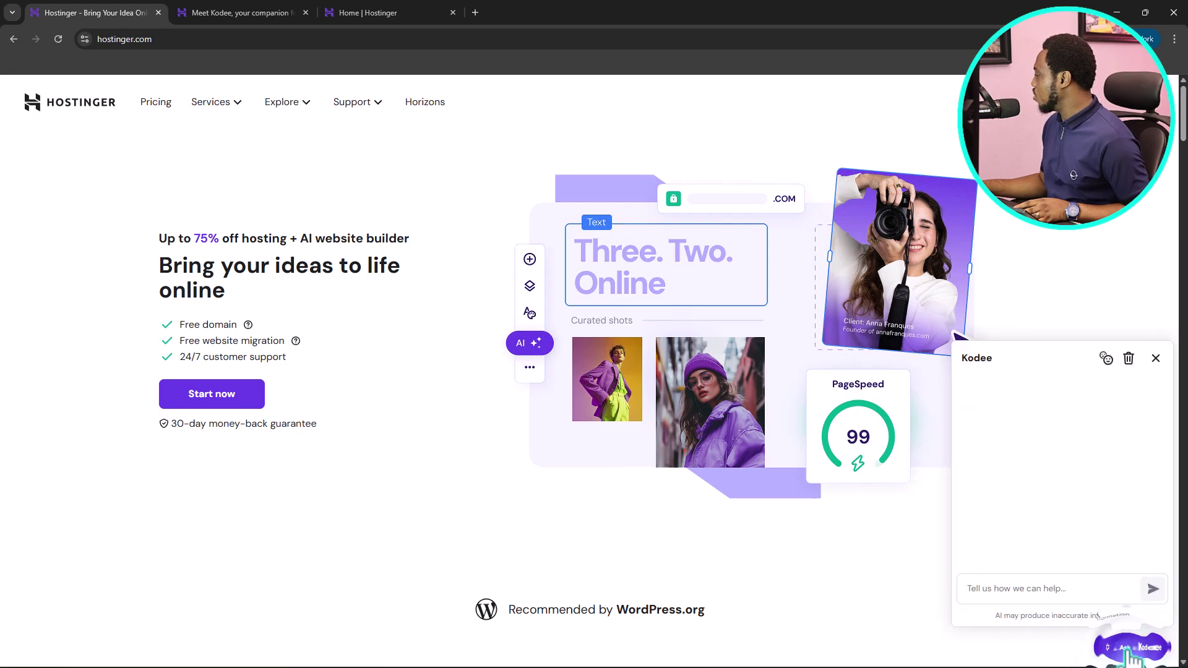
click(985, 590)
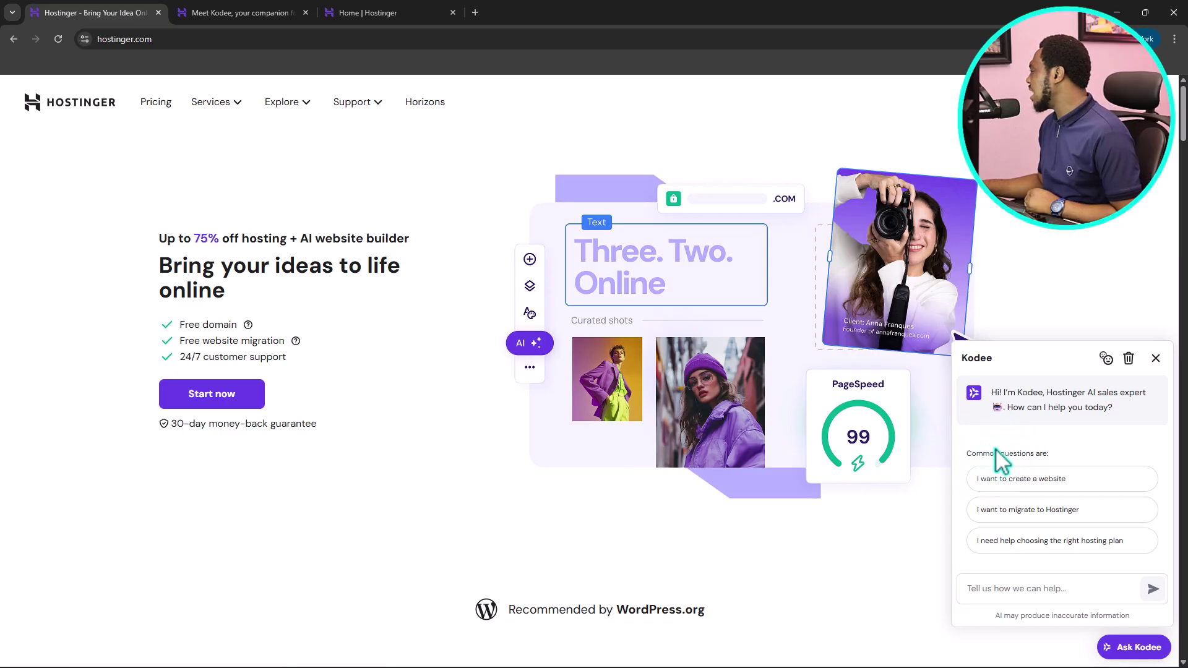
Tell Kodee you want a personal portfolio website built with WordPress, answering 'Absolutely' to confirm
click(1050, 480)
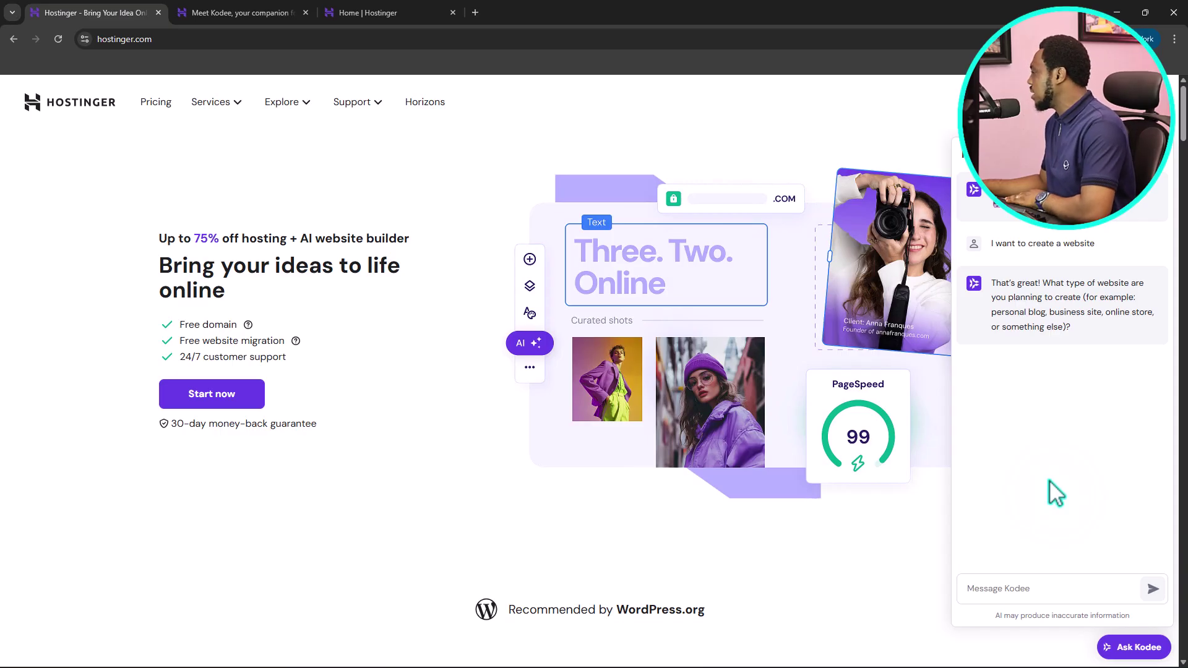
click(1004, 586)
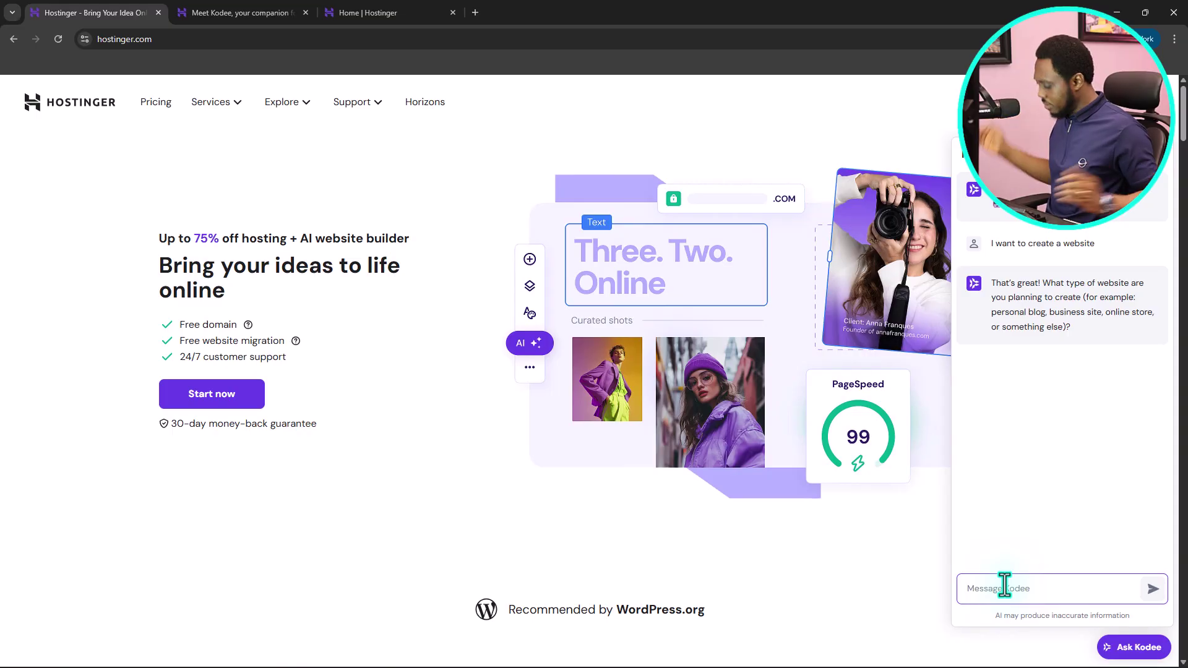
text(Personal portfolio website)
key(Return)
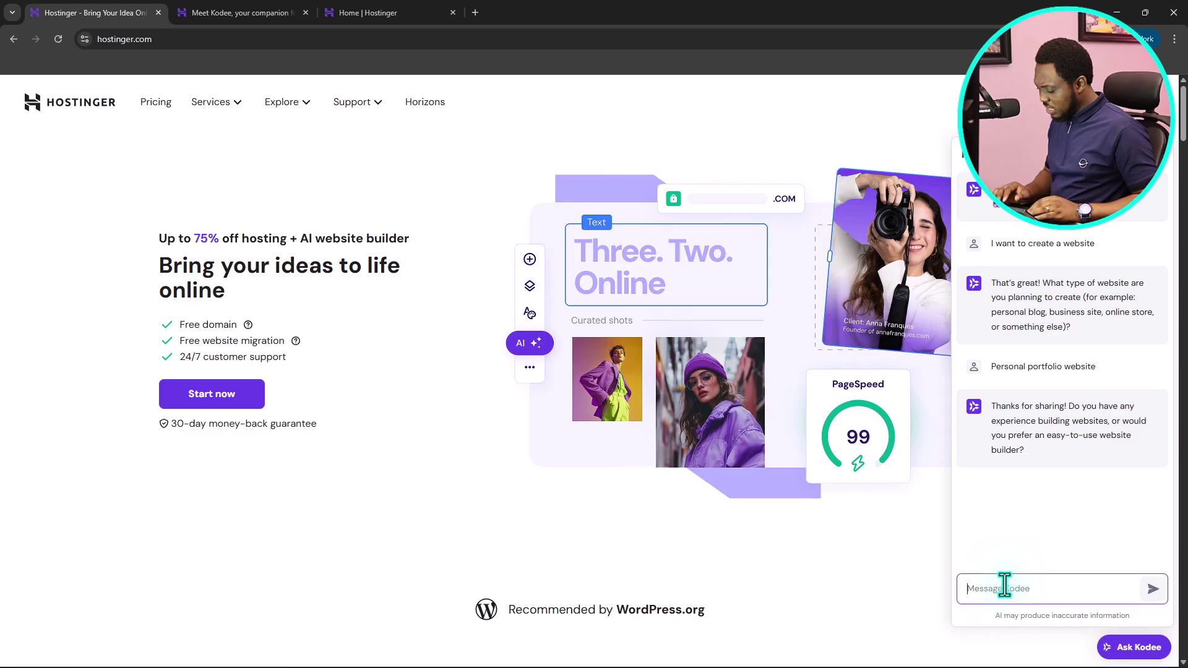
text(I would to de)
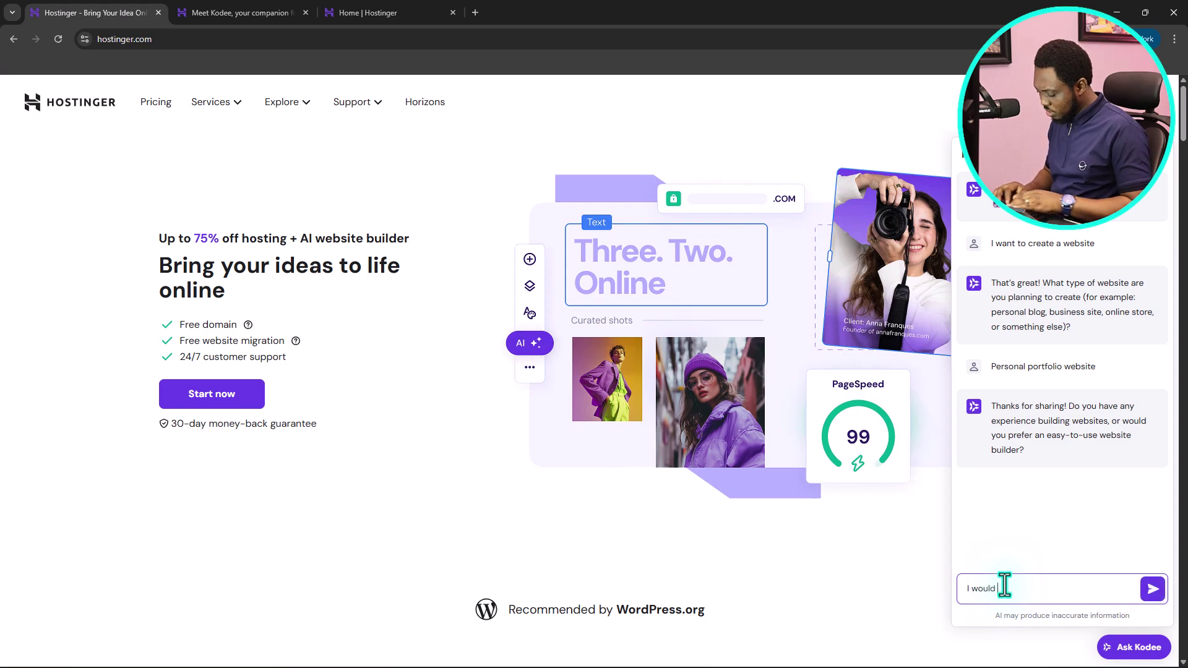
text(sign with wordpress)
key(Return)
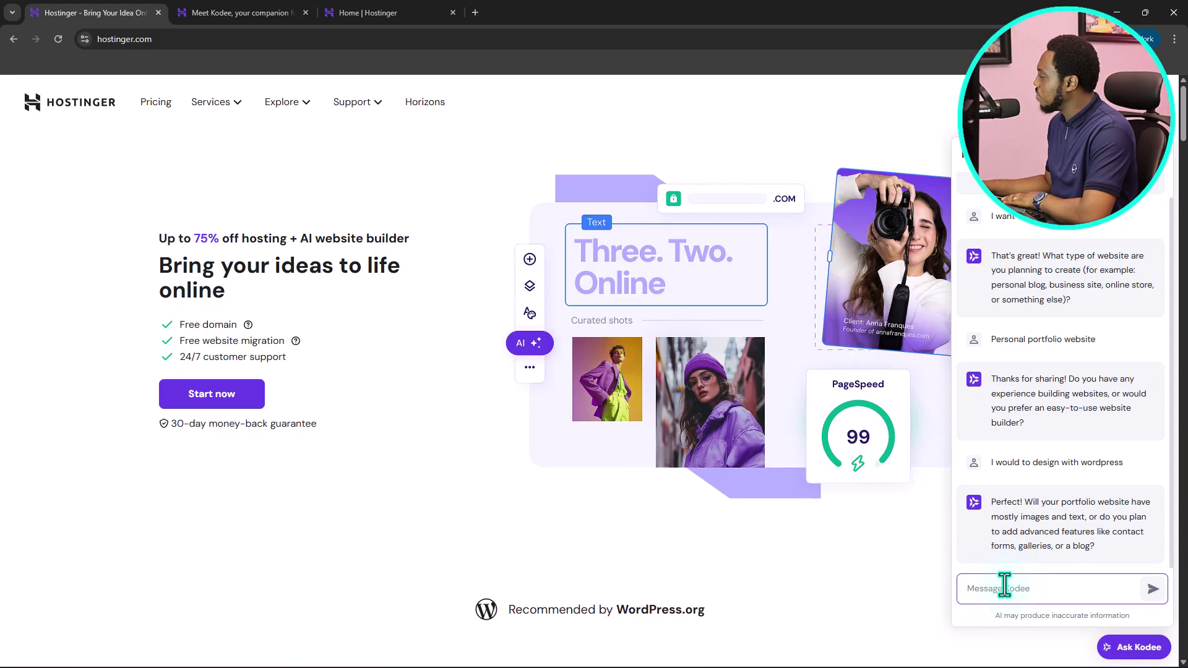
text(Absolute)
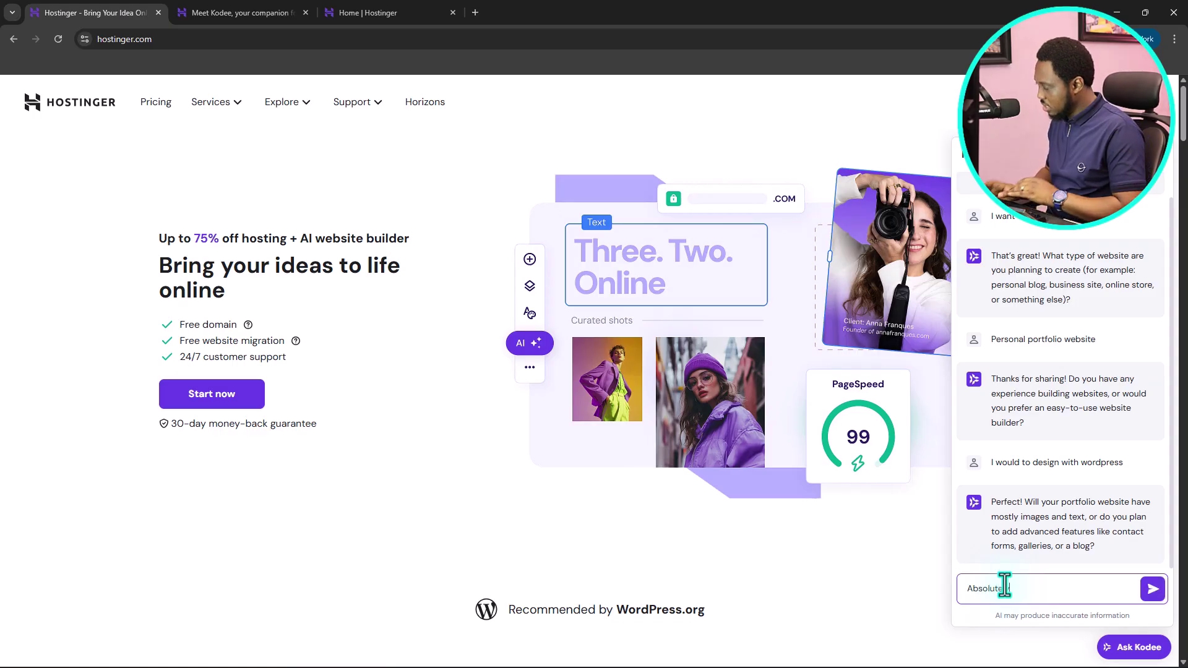
text(ly)
key(Return)
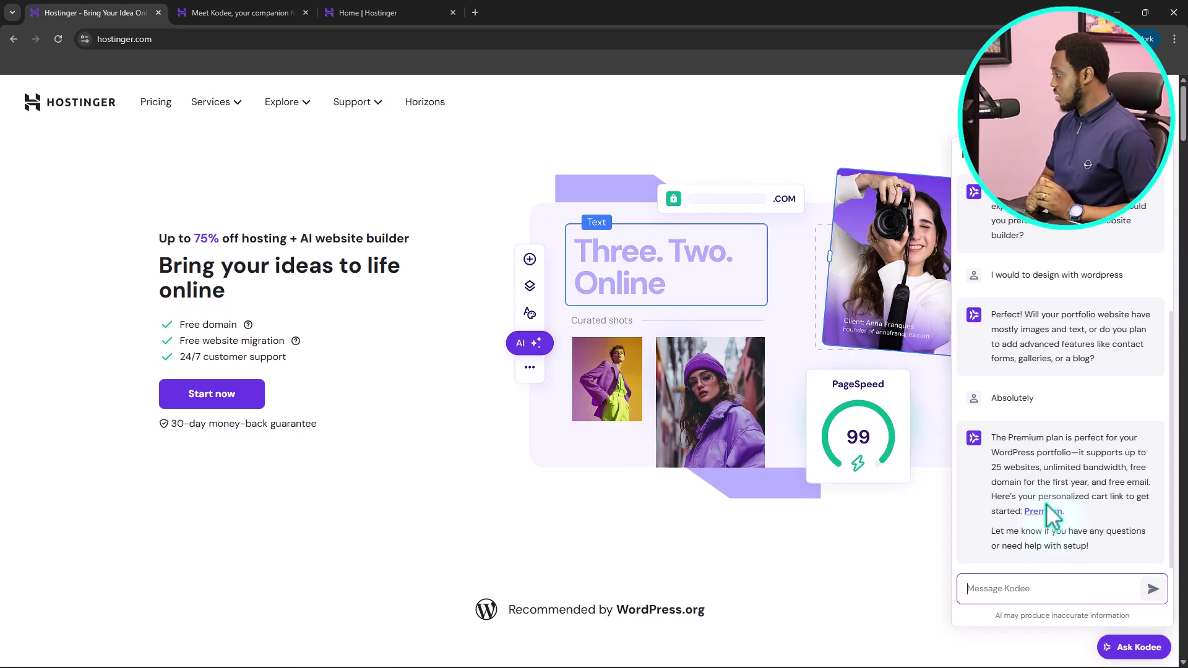
Send Kodee the pasted question about migrating an existing website
text(What about migrating an existing website to hostinger?)
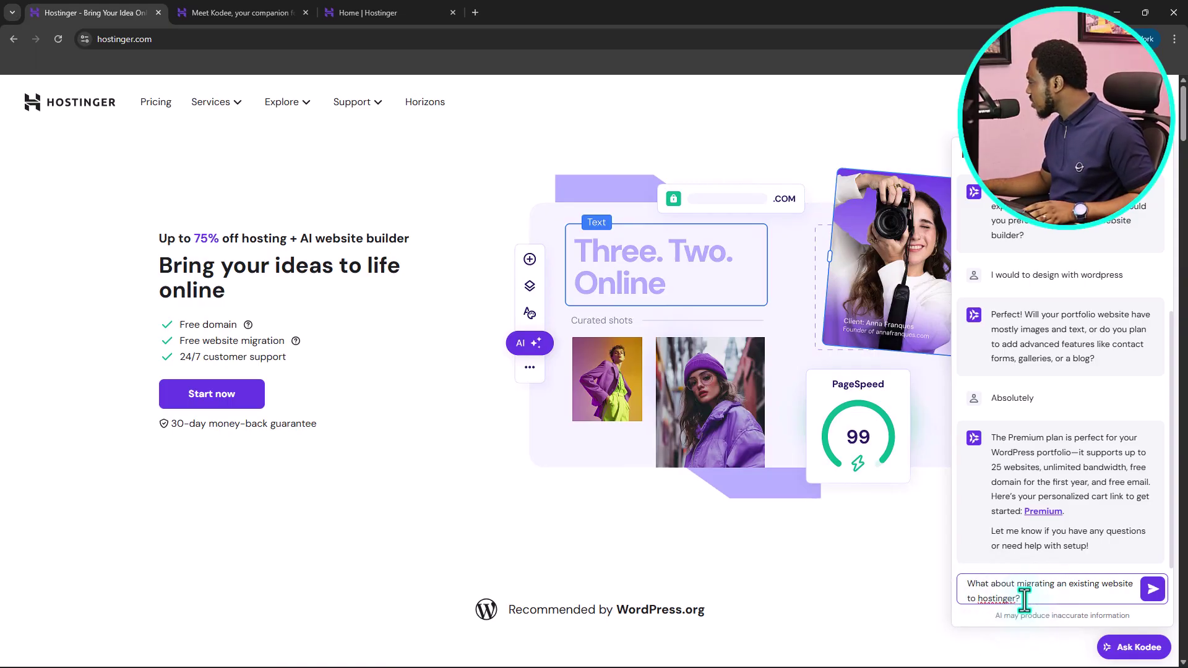
key(Return)
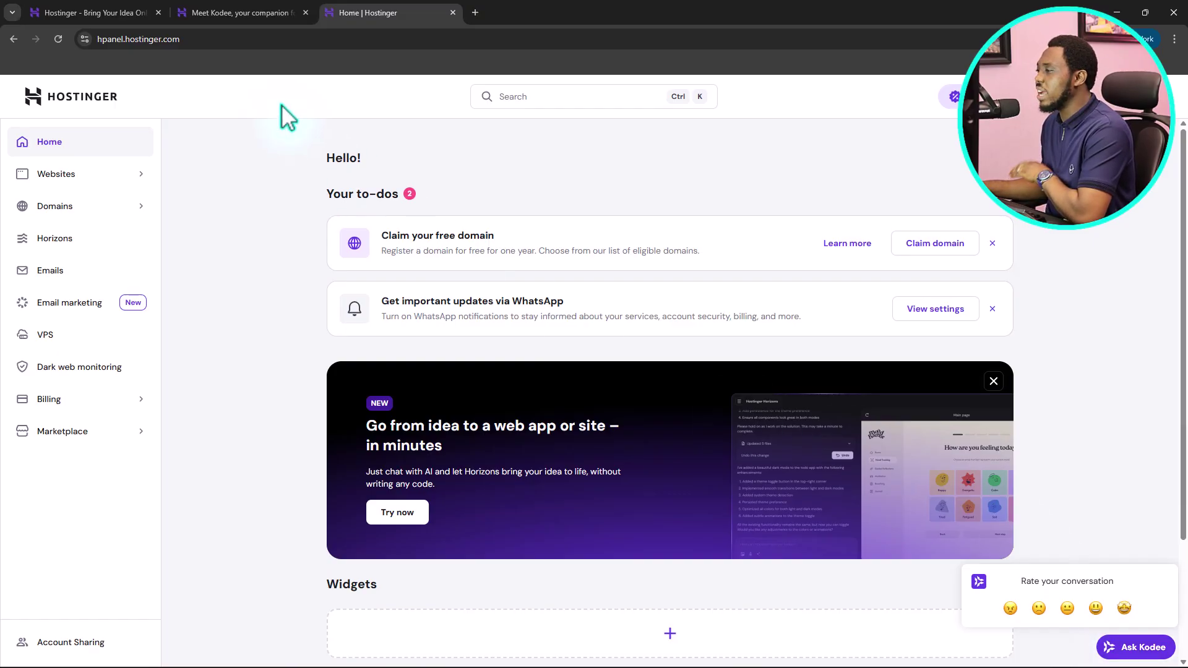
Return to the Hostinger homepage and scroll to the Premium, Business and Cloud Startup plan prices
click(99, 13)
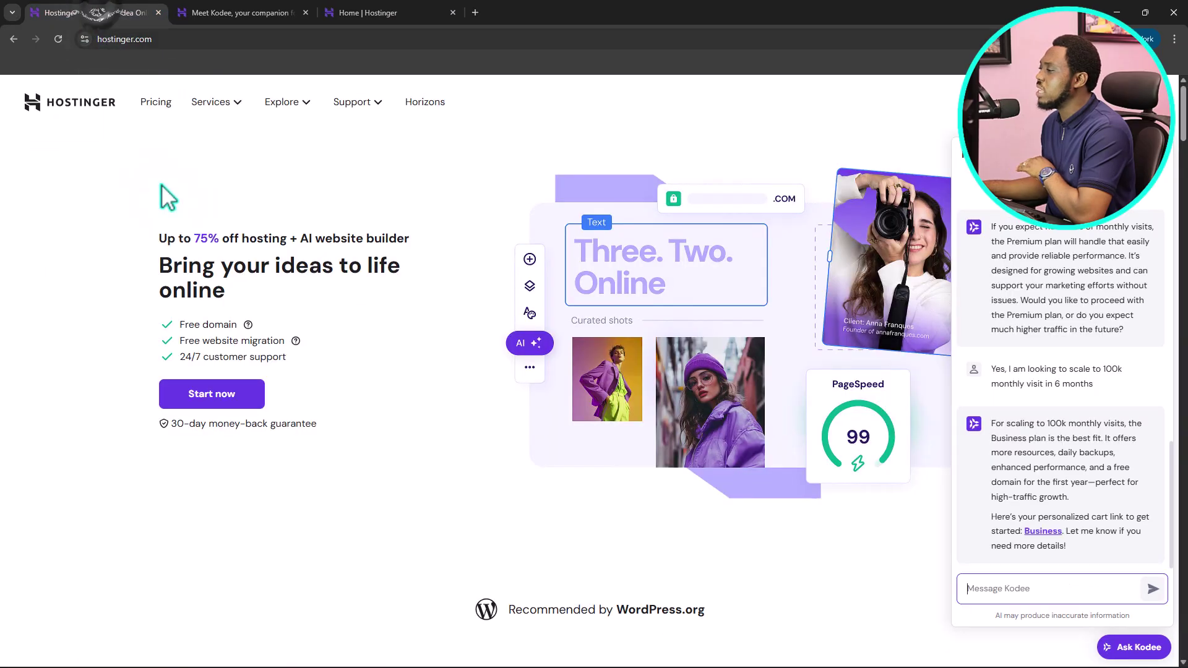
scroll(451, 331, down, 5)
scroll(451, 330, down, 5)
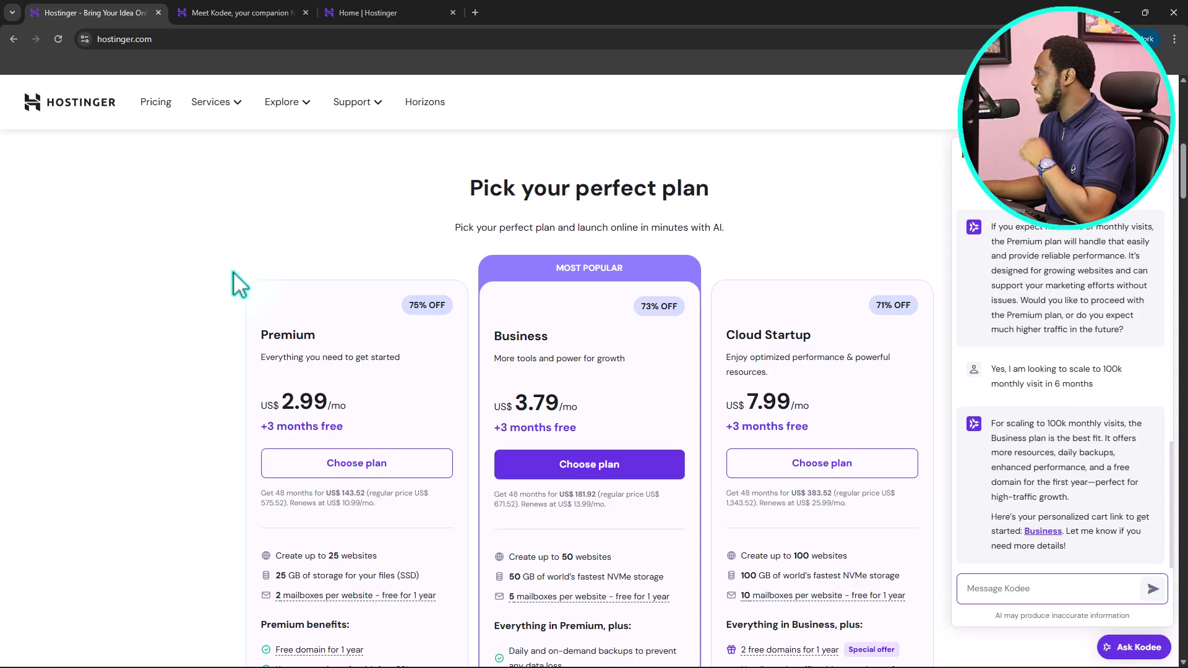
Check the Kodee article's live-chat statistics, then switch to the hPanel Home dashboard
click(244, 12)
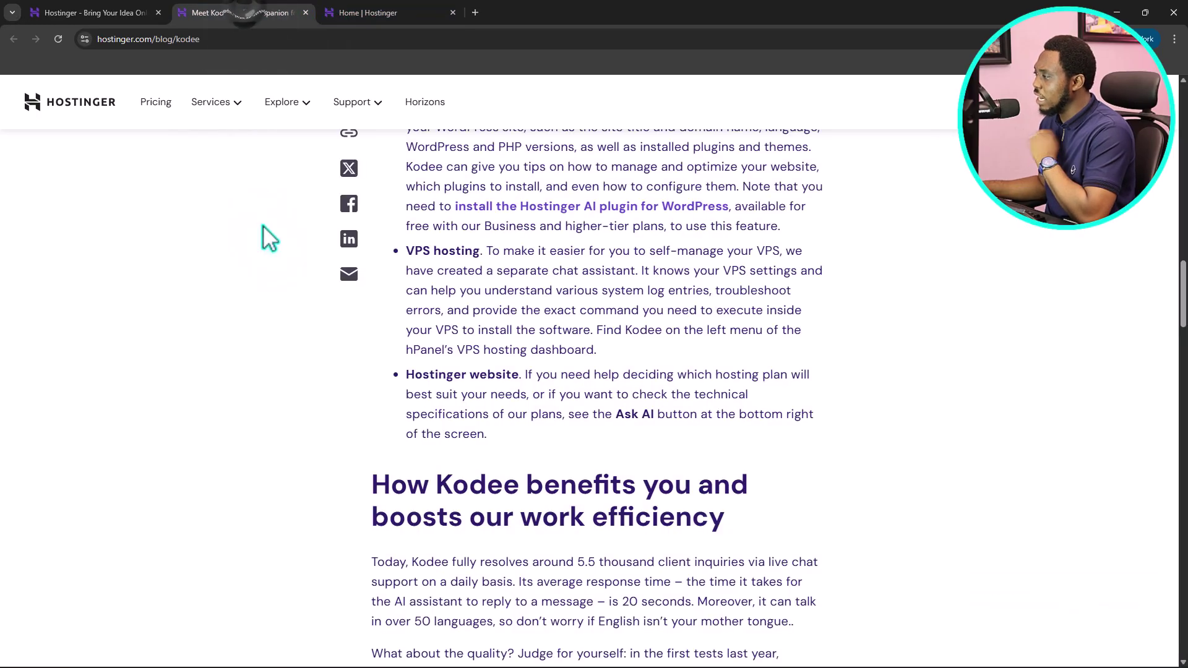
scroll(433, 350, down, 5)
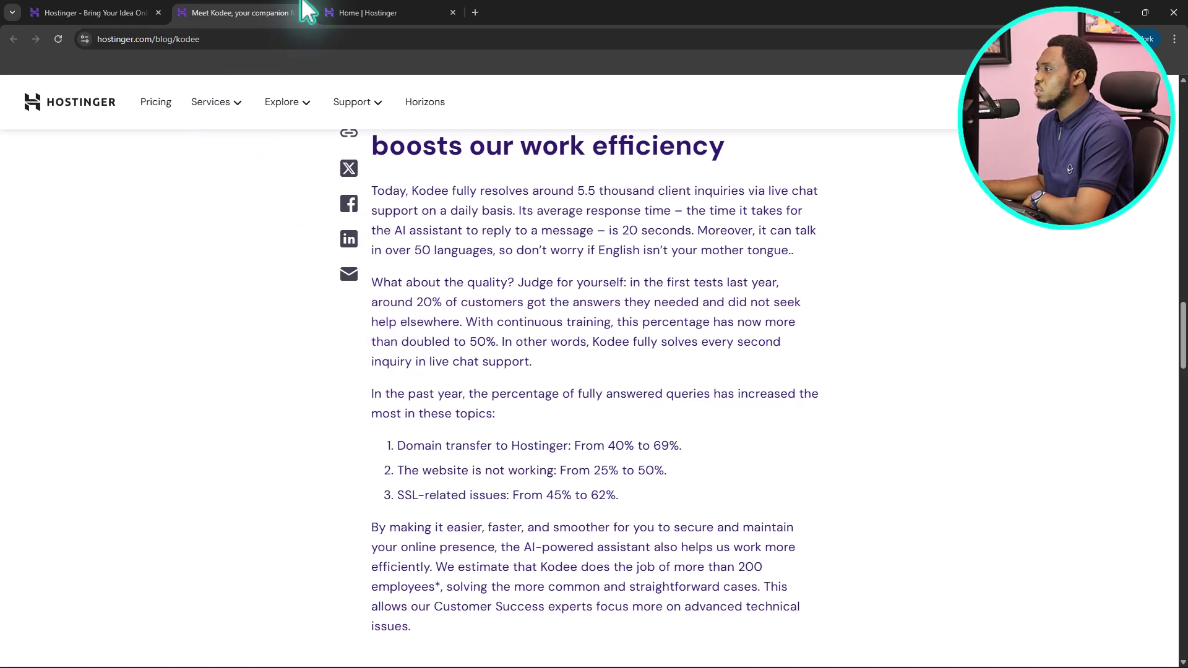
click(362, 13)
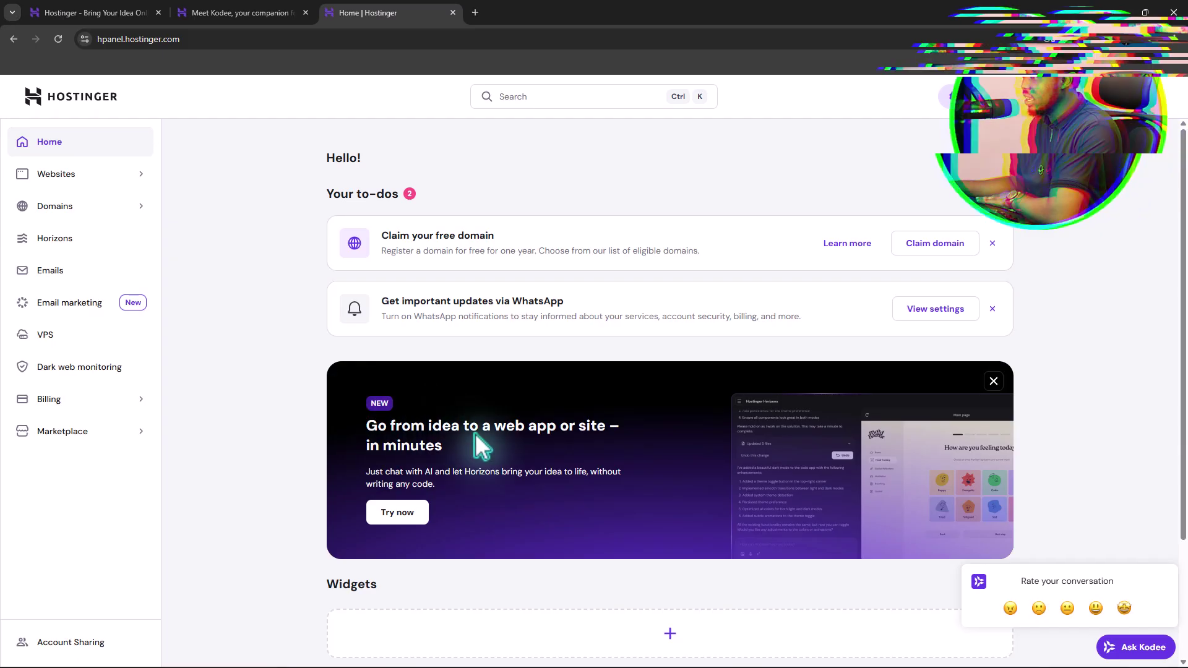
In hPanel's Kodee chat, ask Kodee to list everything it can do for you in hPanel
scroll(526, 458, down, 3)
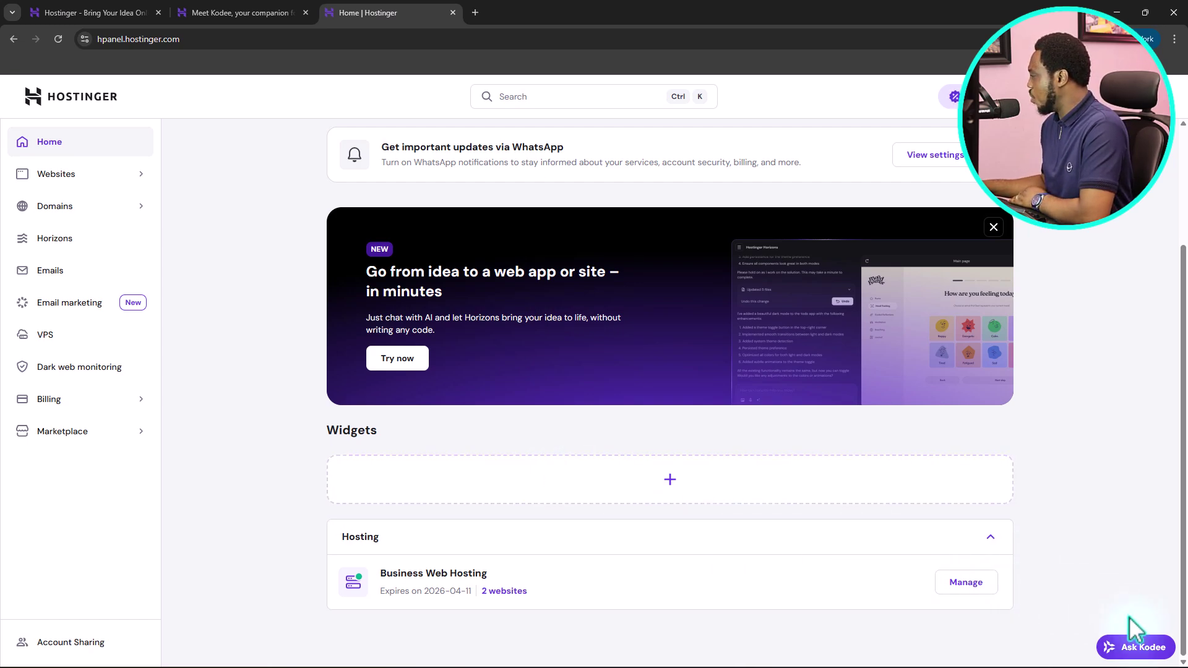
click(1139, 648)
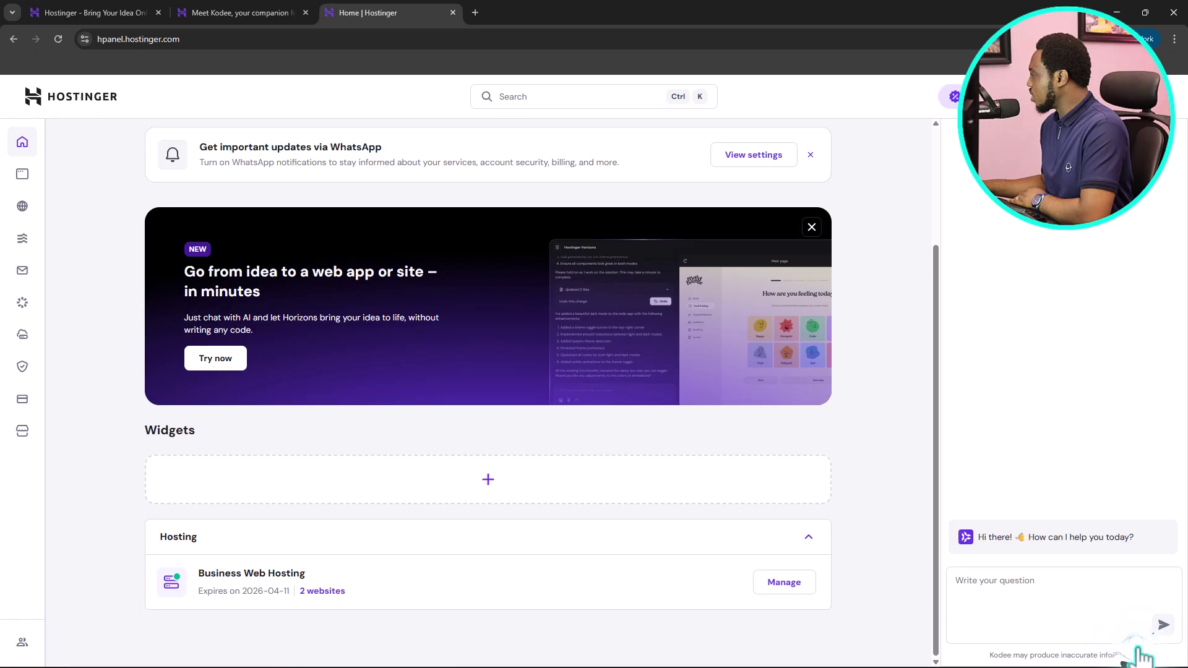
click(957, 576)
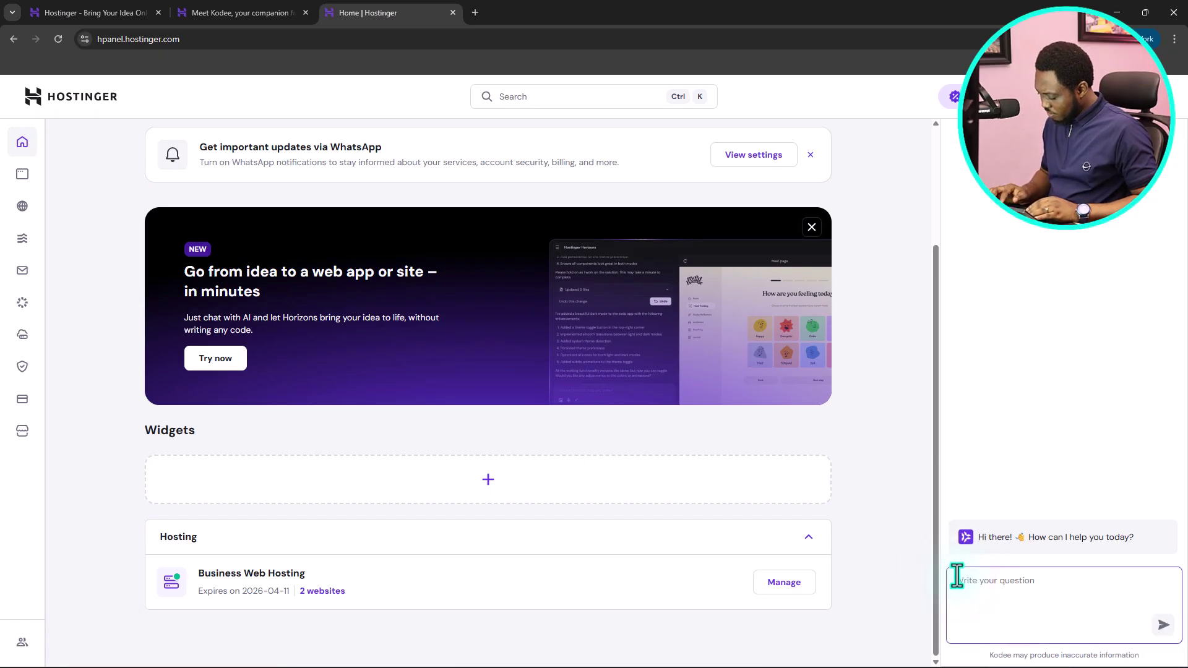
text(Hey, ki)
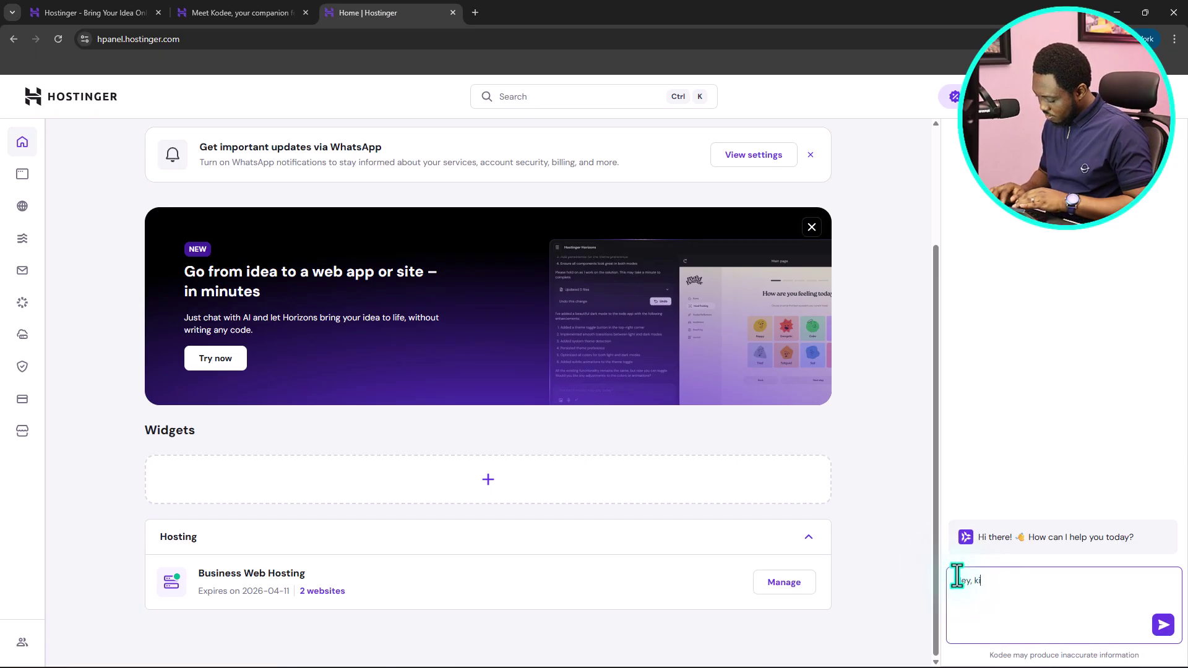
text(ndly s)
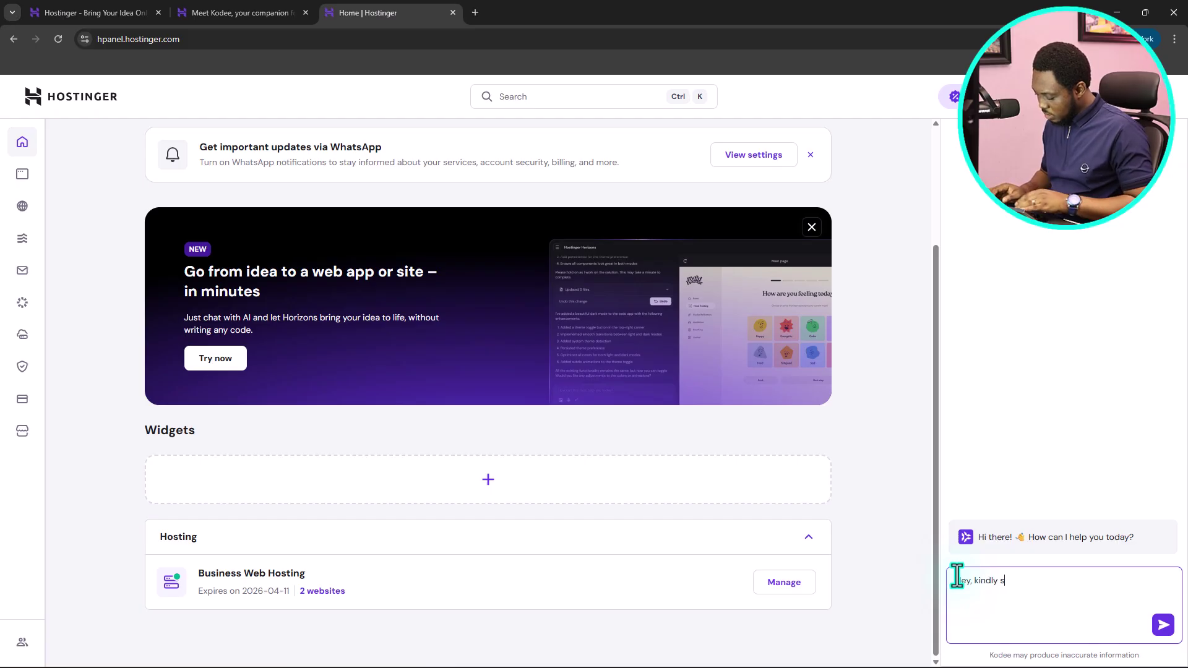
text(pecify the list of everything )
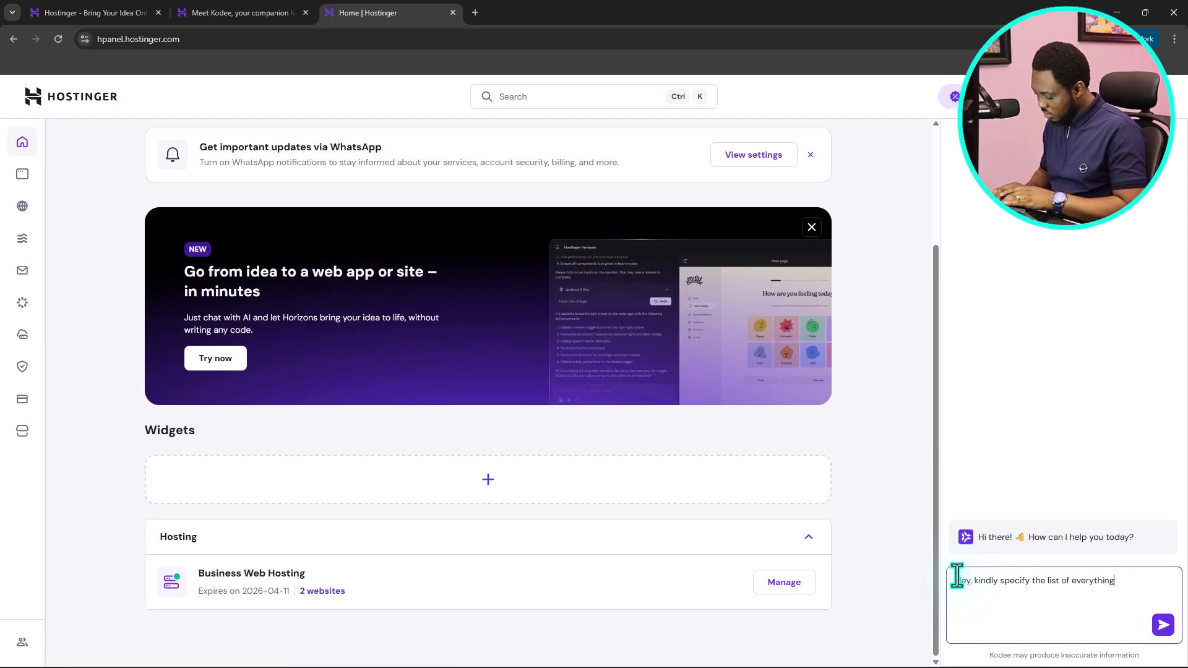
text(ypou can do fo)
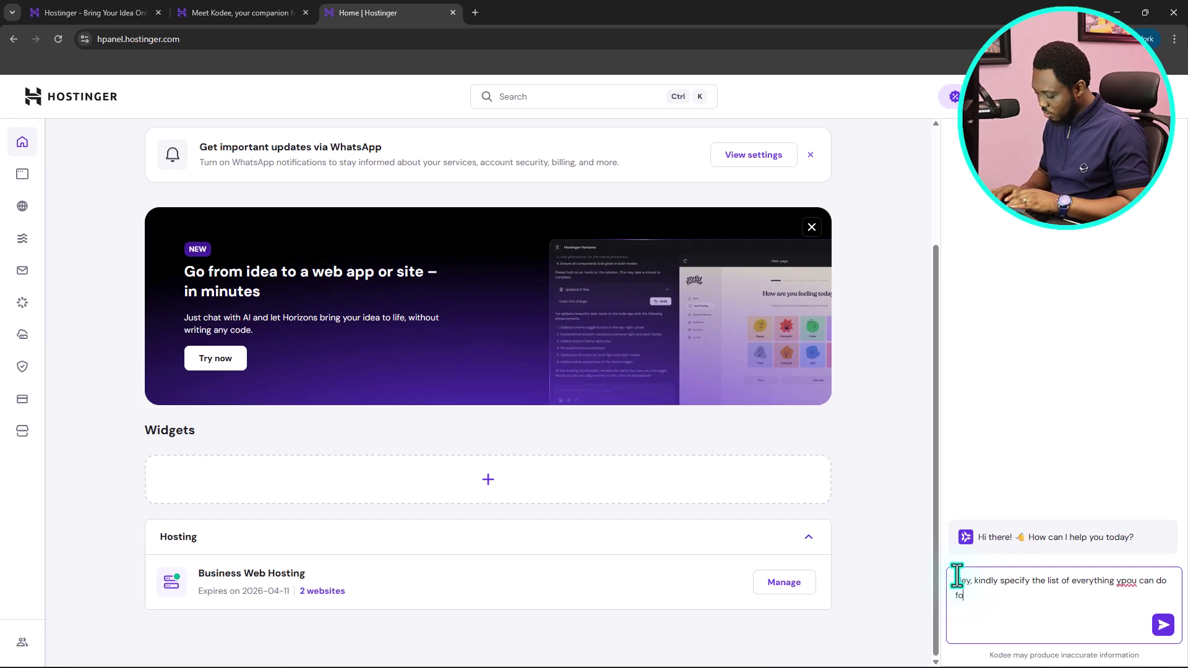
text(r me in th)
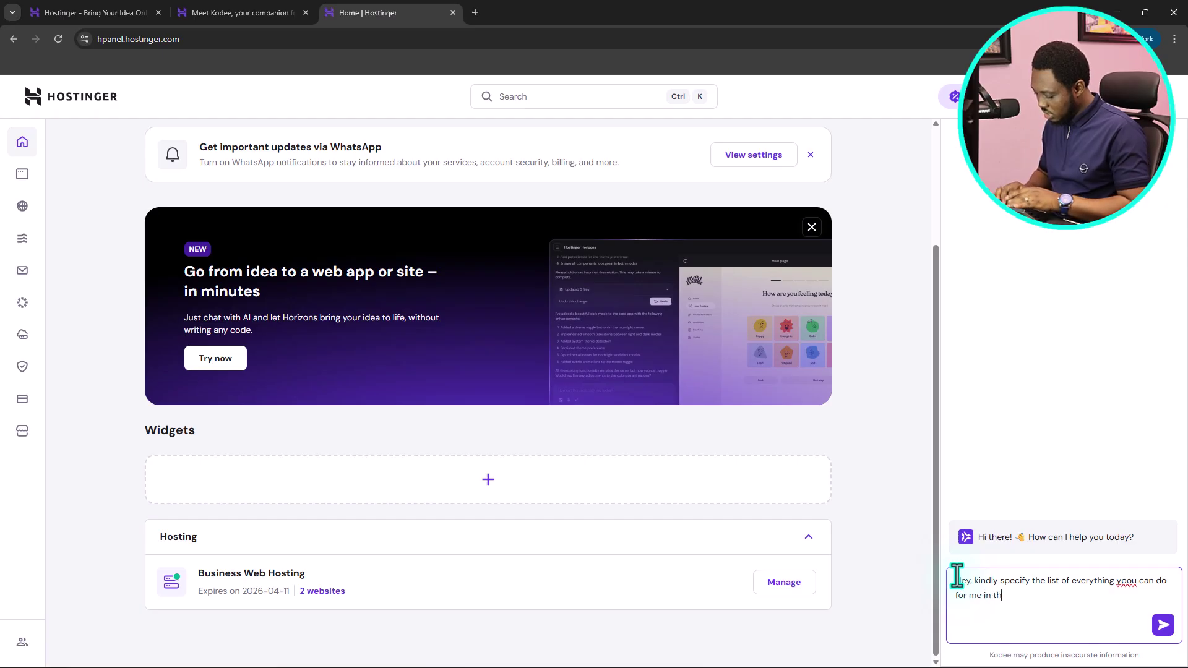
text(e hpanel)
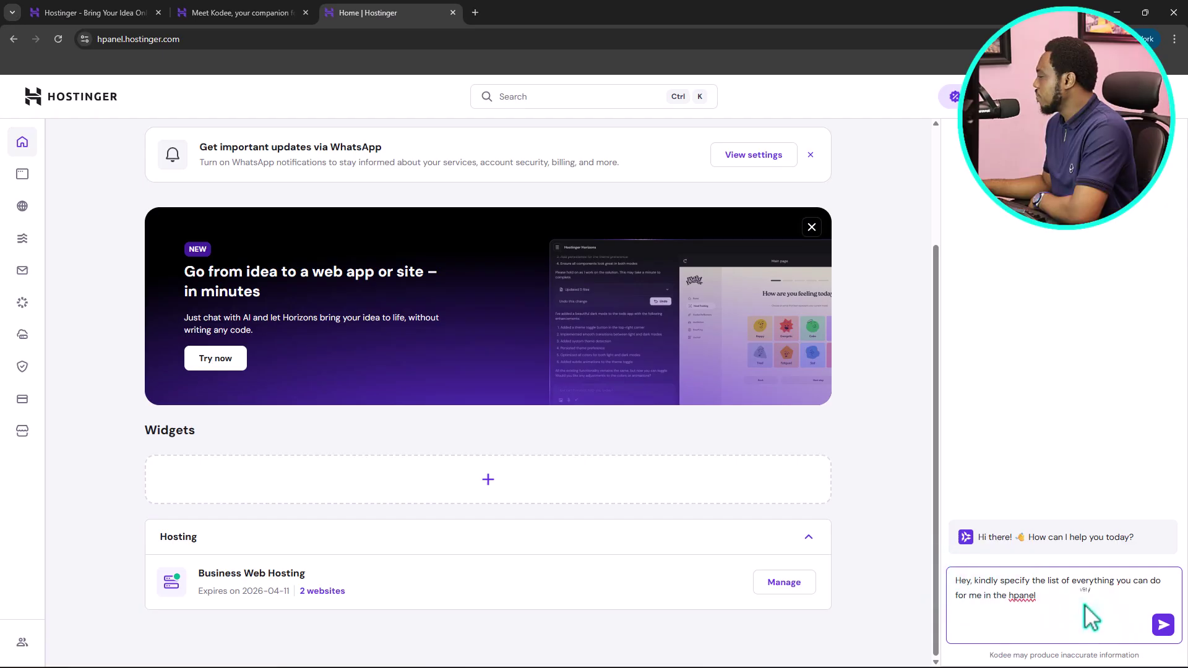
click(1162, 625)
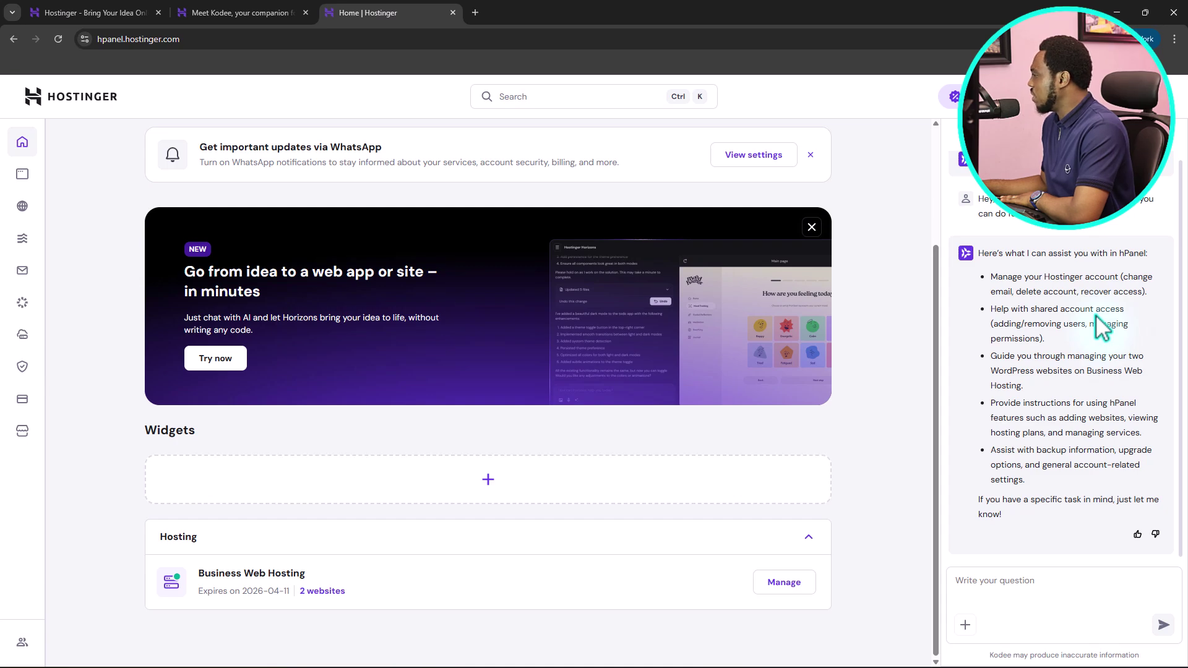
click(1009, 599)
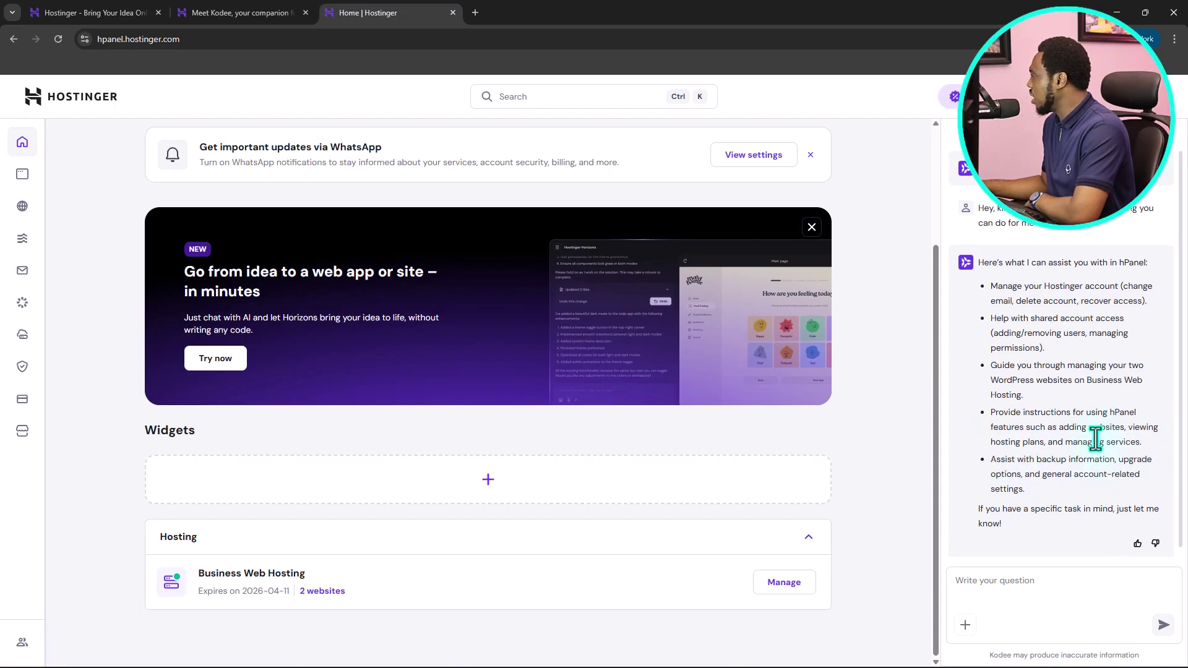
Send Kodee the pasted request for a new temporary domain with WordPress, plus a follow-up
click(985, 580)
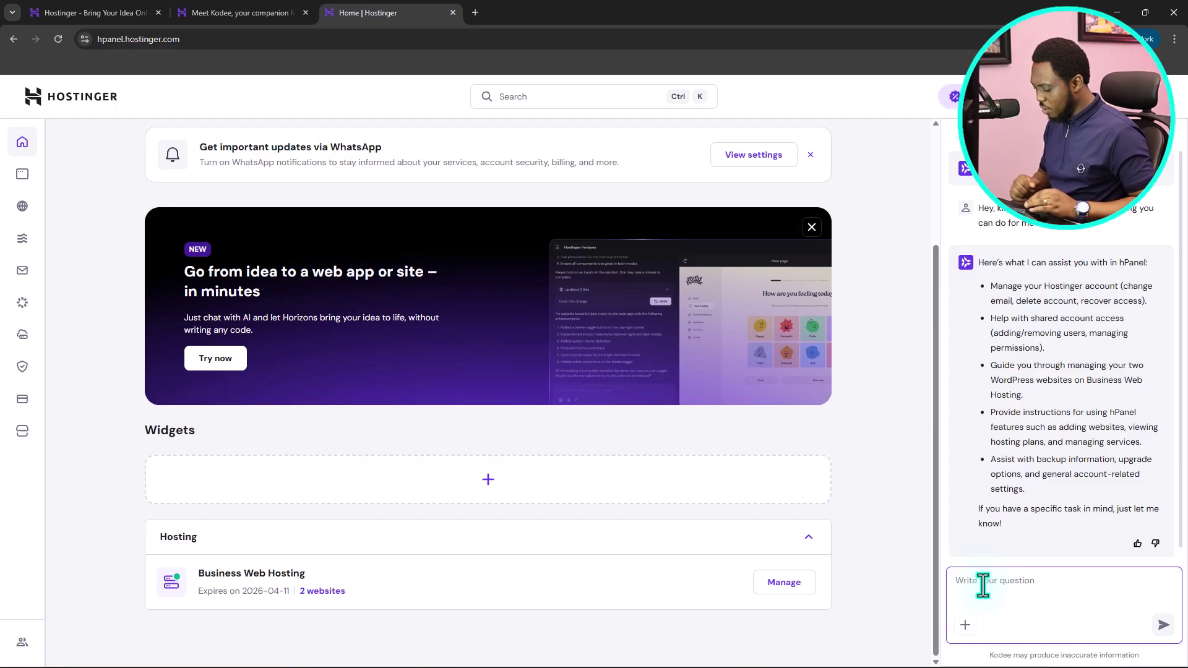
text(Create another temporary domain with wordpress installation)
key(Return)
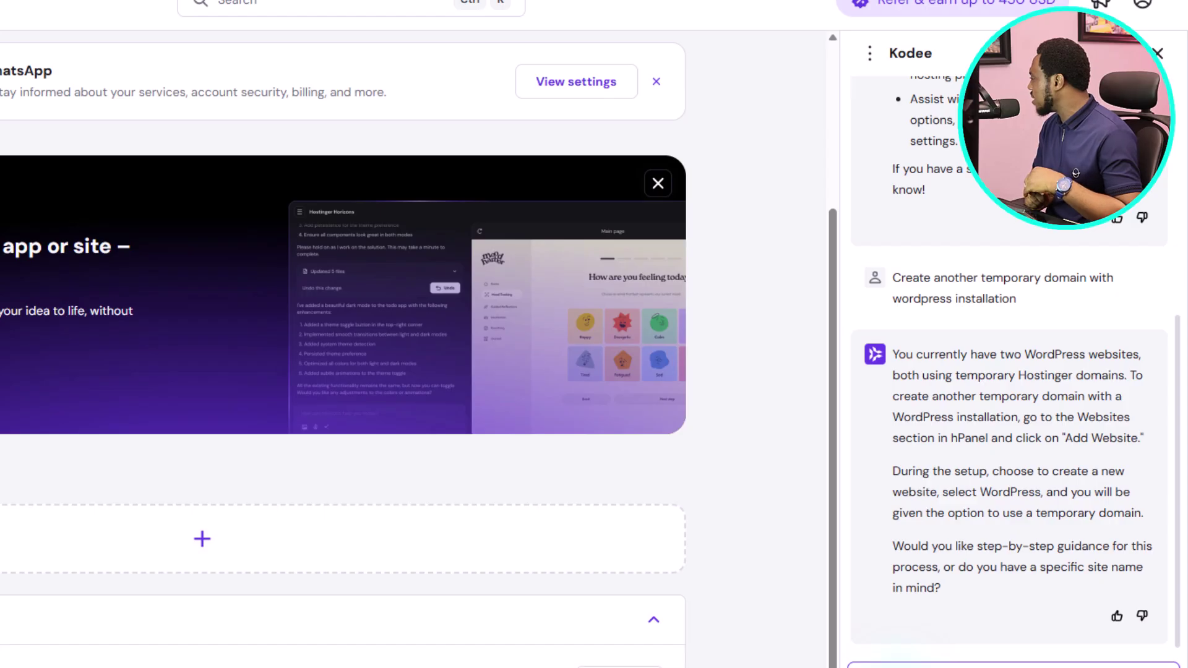
key(Return)
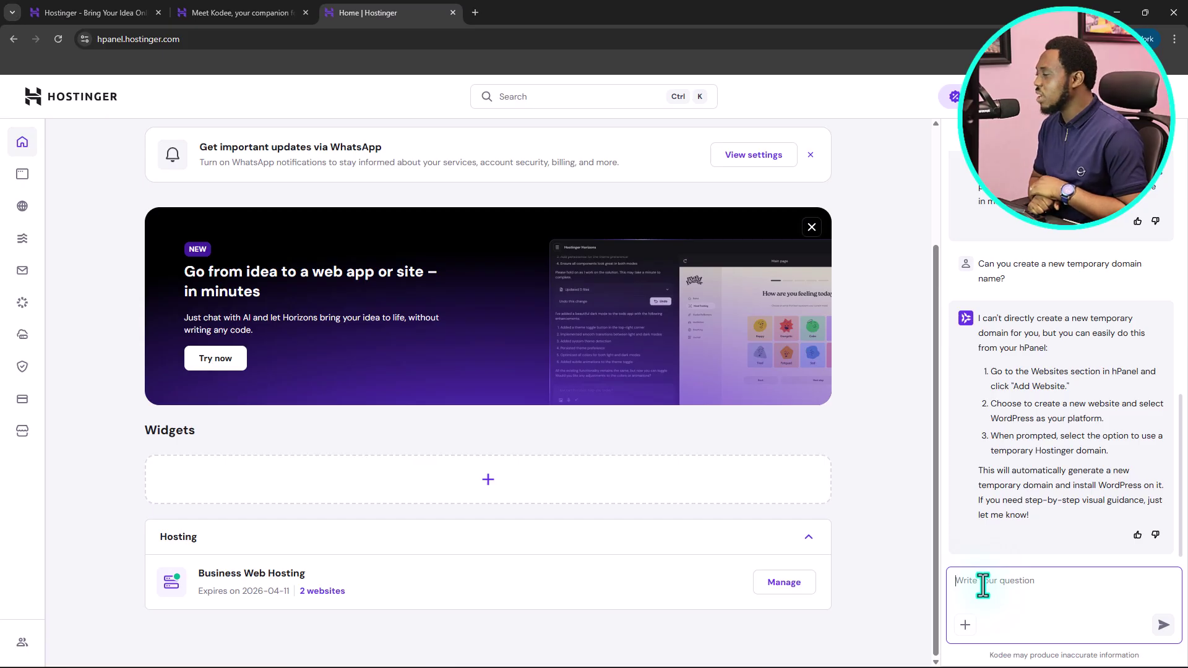
click(983, 586)
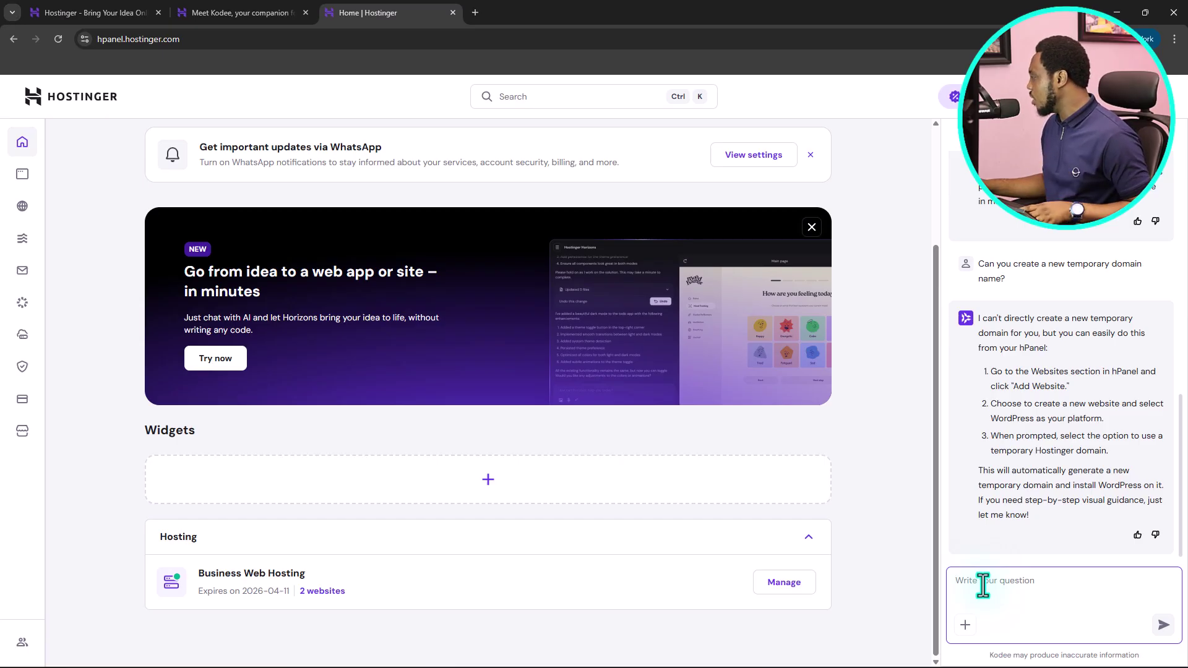
click(983, 584)
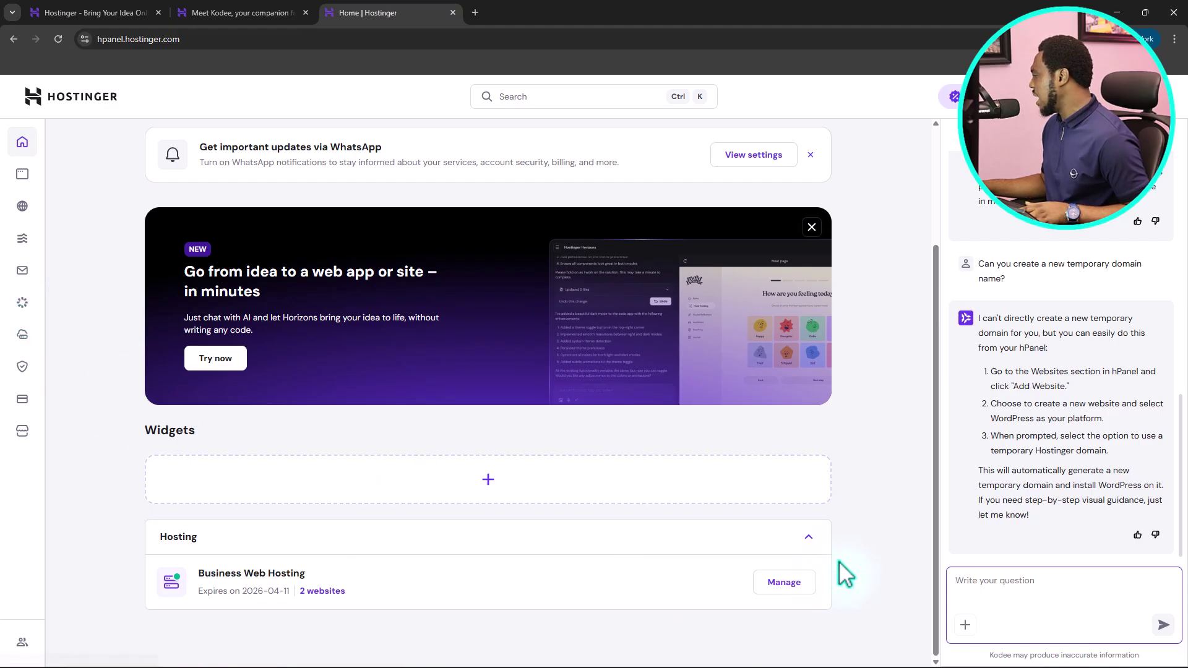
Ask Kodee 'Are you able to help me create repititive tasks and automations?'
click(962, 582)
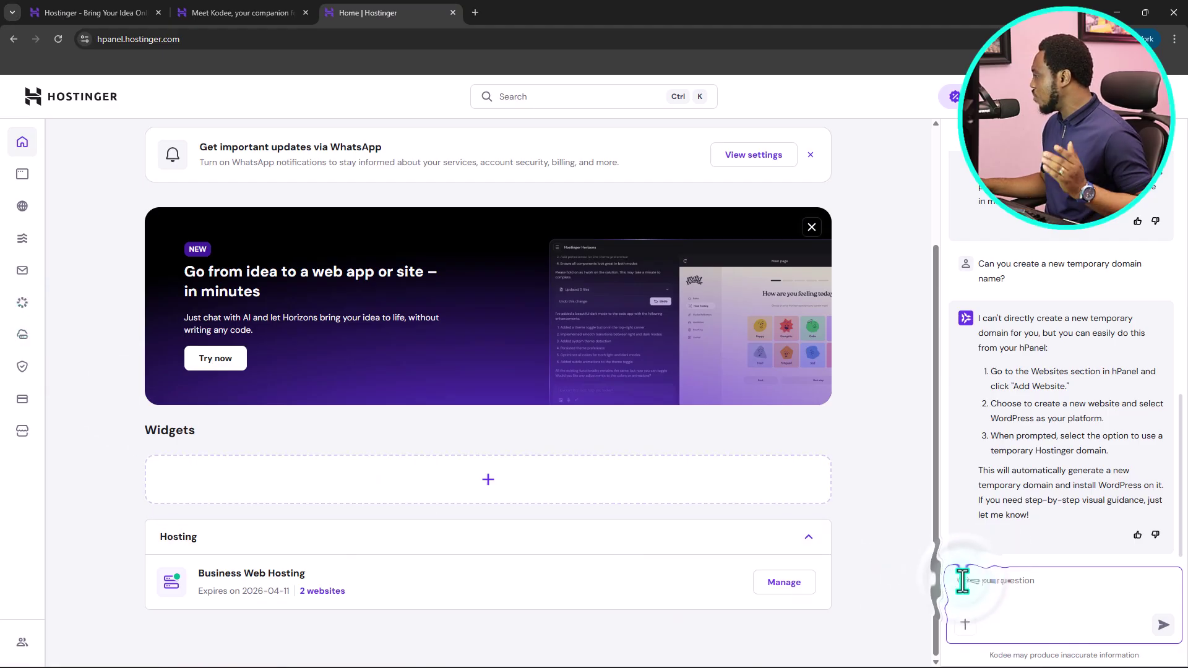
text(Are you able to help me create repititive tasks and automations?)
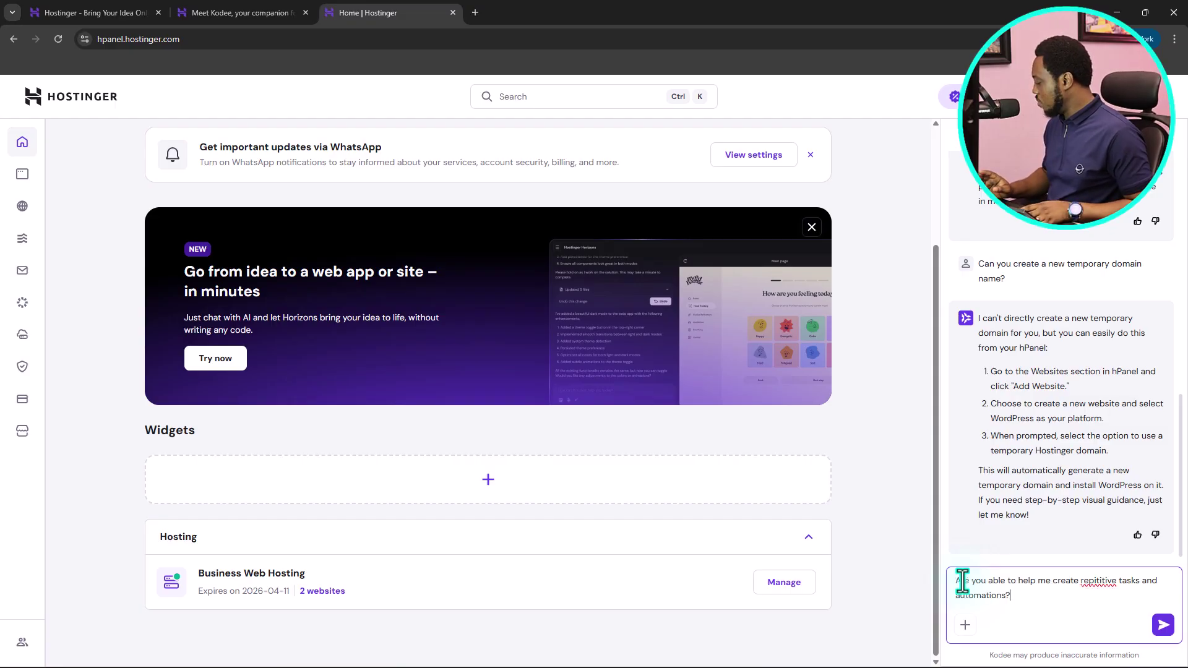
key(Return)
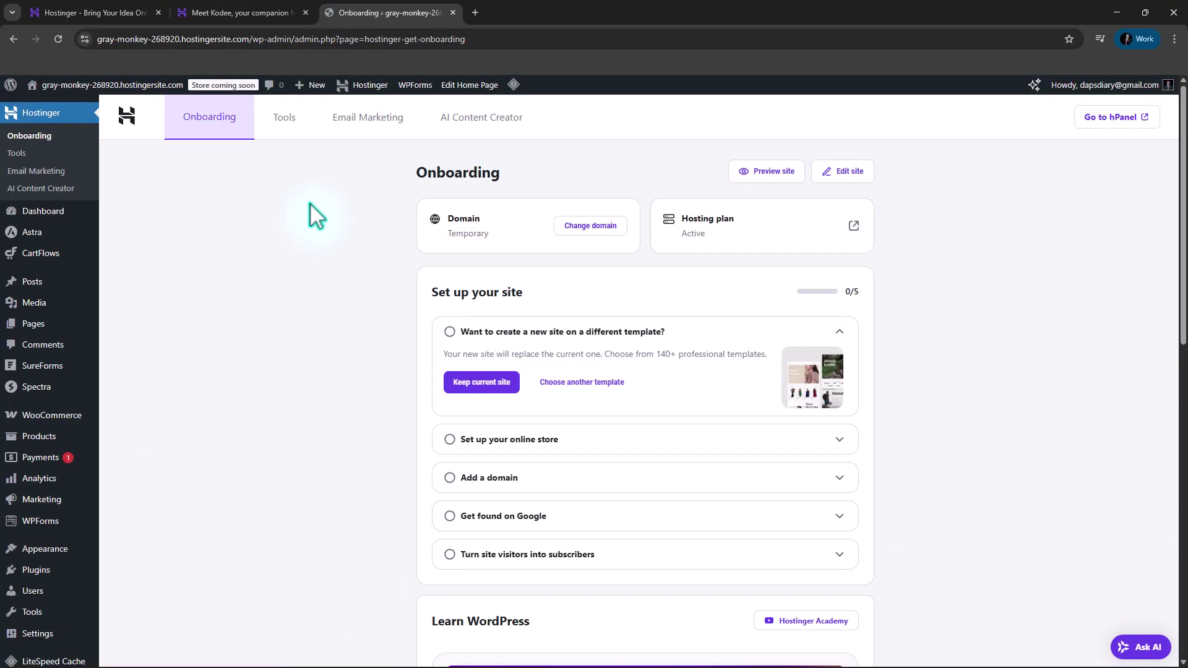
Open Kodee in WordPress admin and decline its request to manage the site
click(1148, 656)
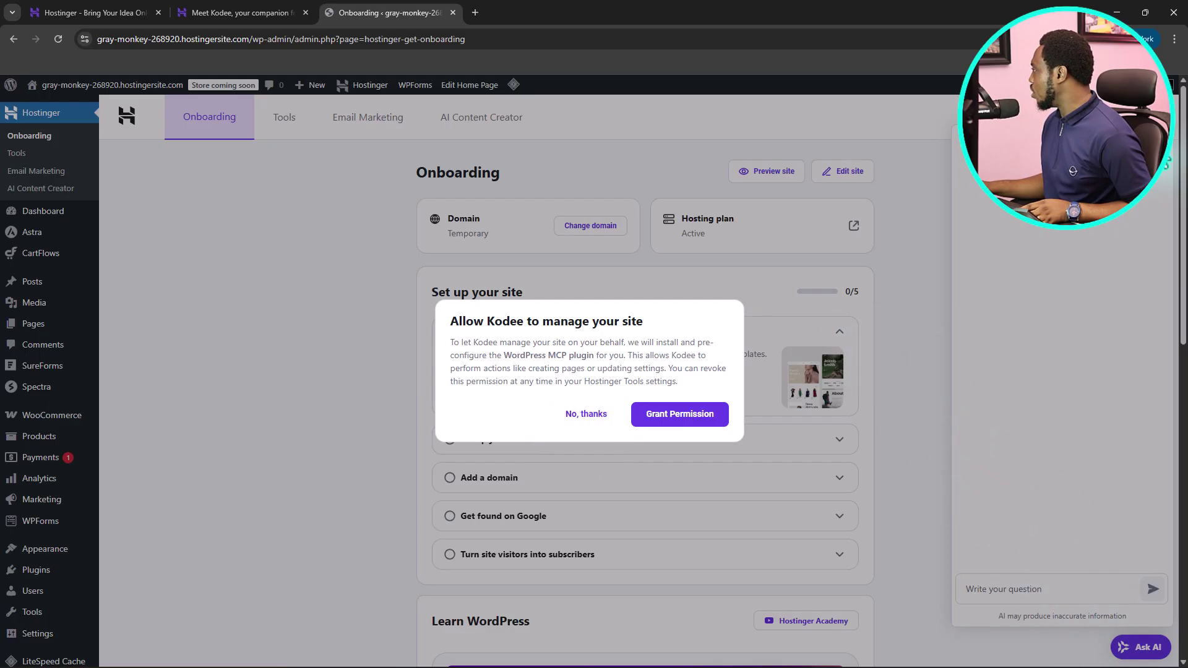
click(586, 414)
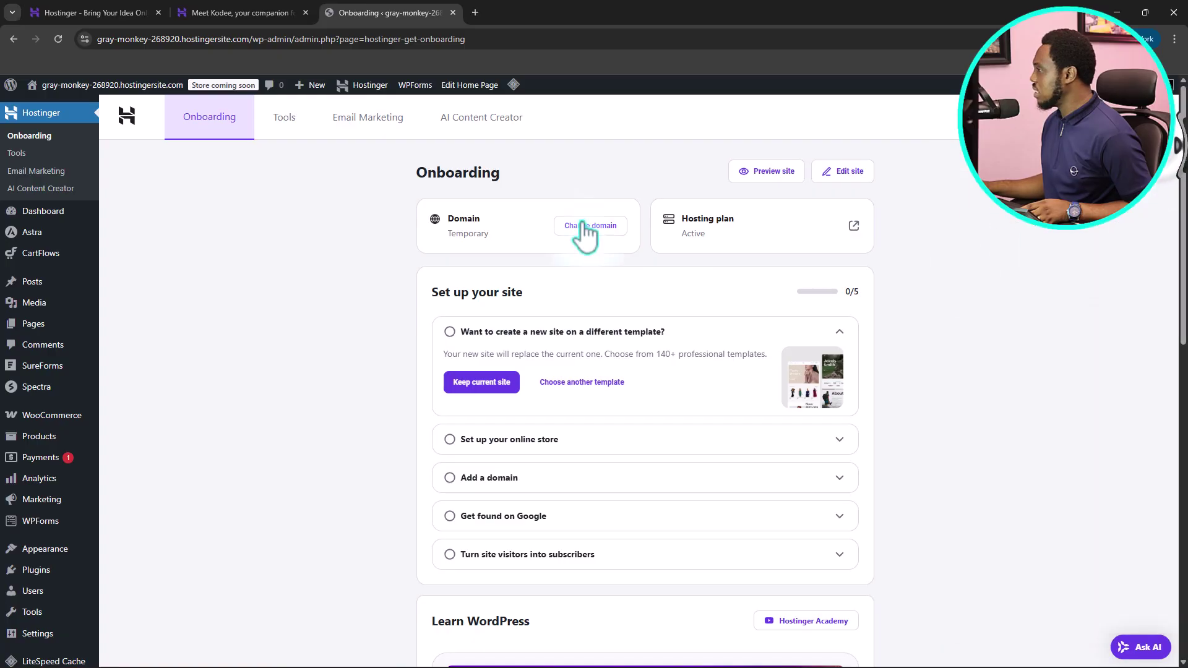
Switch on 'Allow Kodee to manage your site' under AI Tools in Hostinger Tools, then reload
click(280, 131)
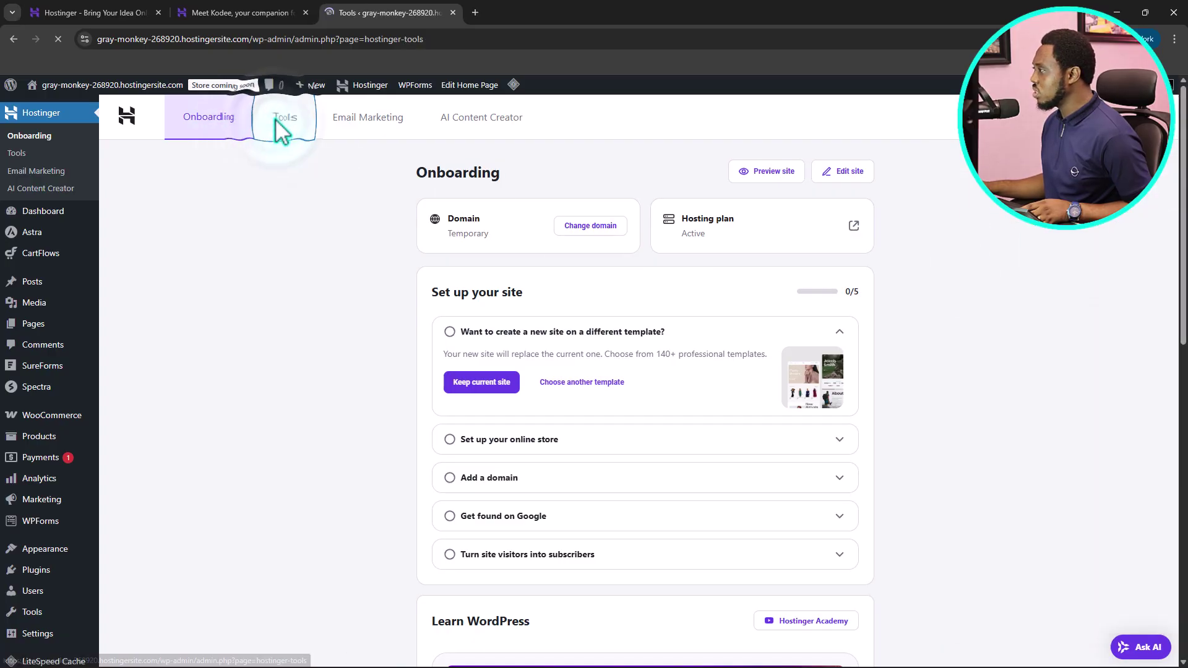
scroll(393, 291, down, 7)
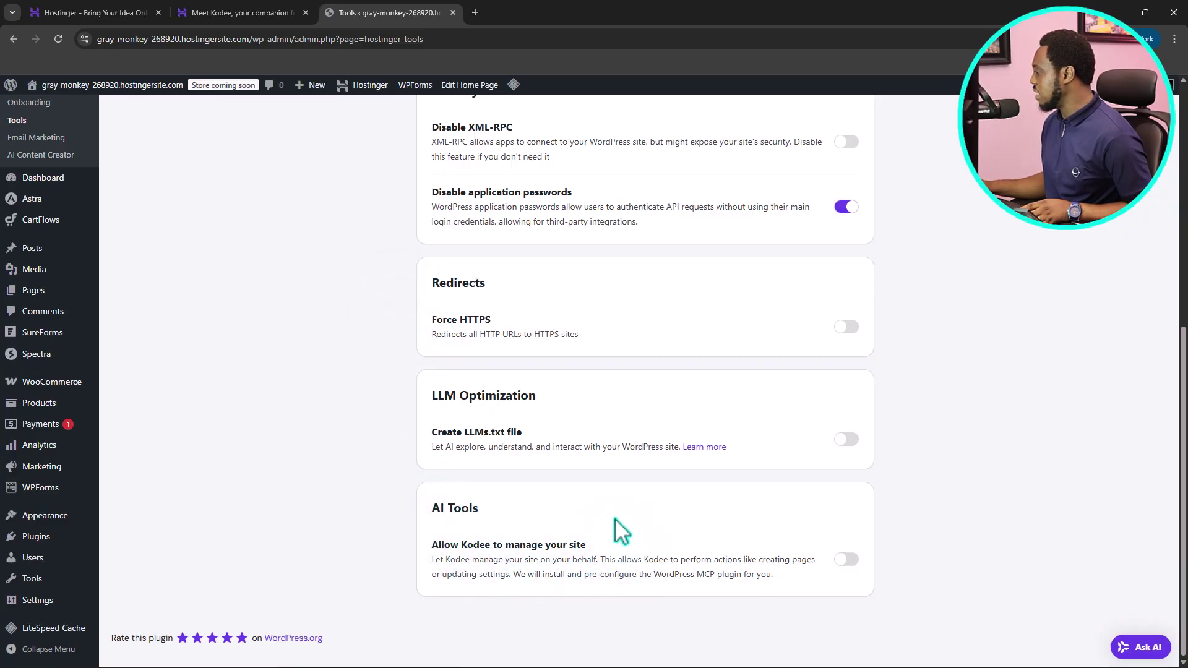
click(848, 560)
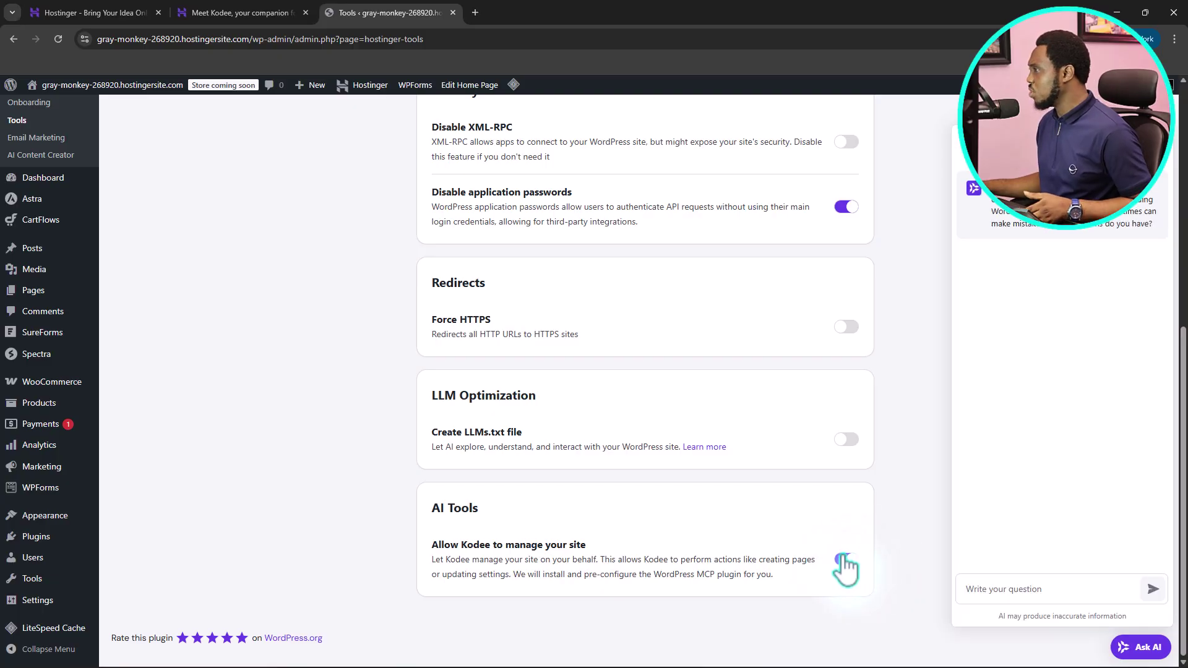
click(58, 39)
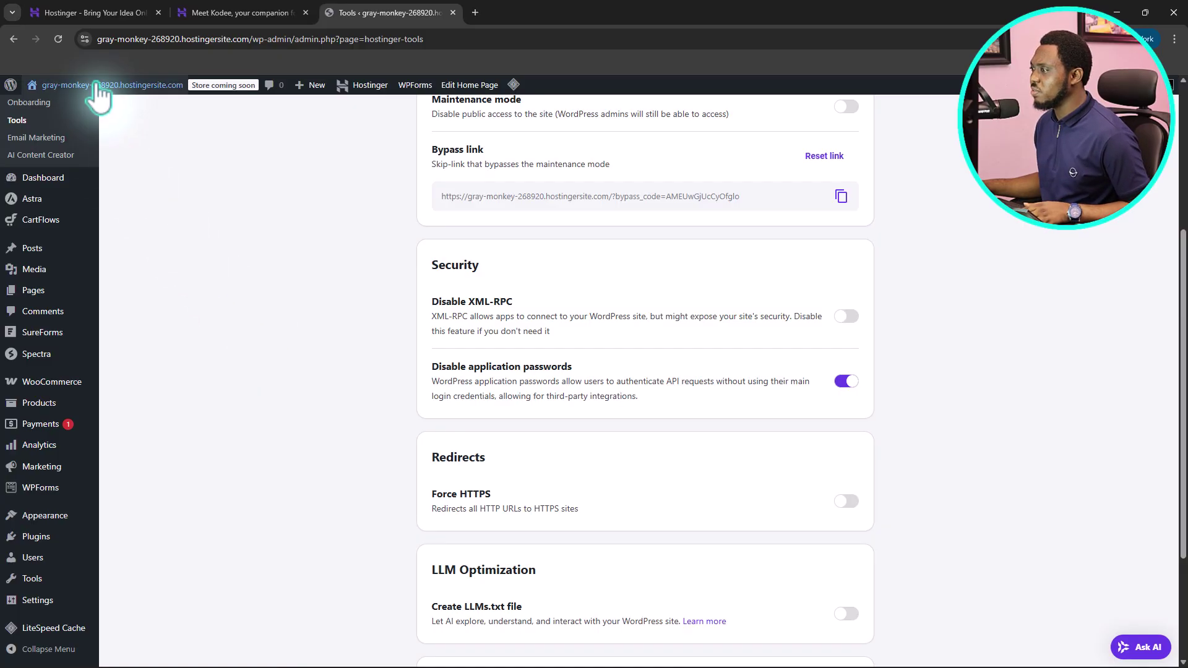
Open the site's front end in a new browser tab
mouse_move(55, 85)
right_click(79, 107)
click(88, 115)
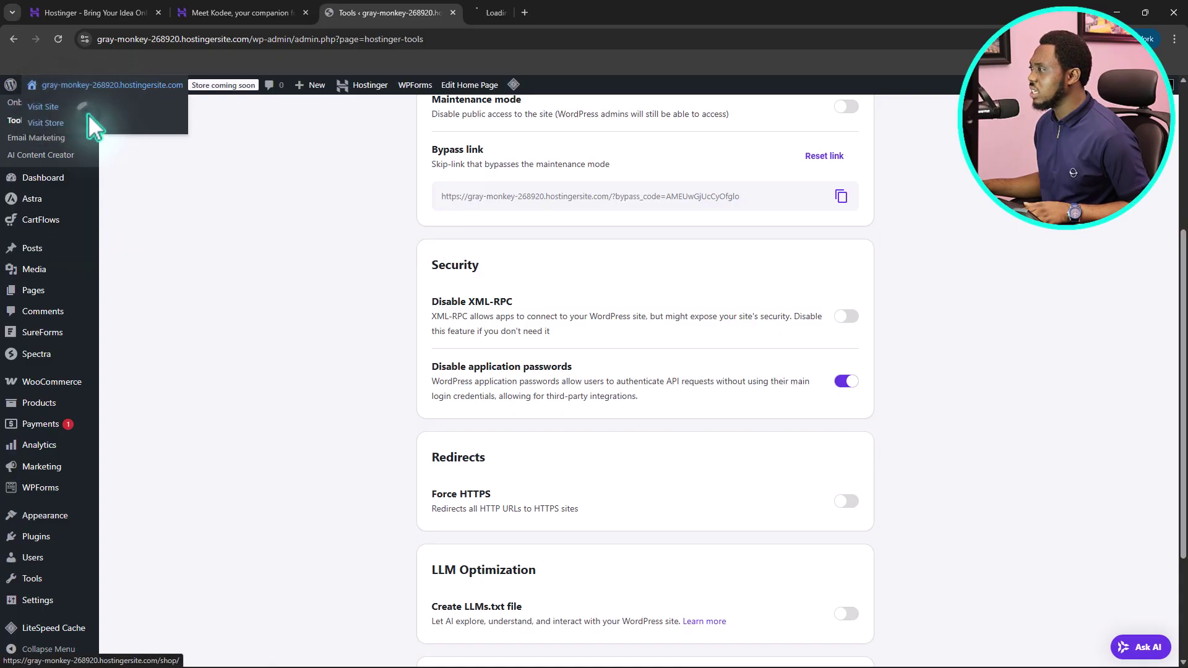
Change the store's site visibility from Coming soon to Live, save, and view the storefront tab
click(222, 86)
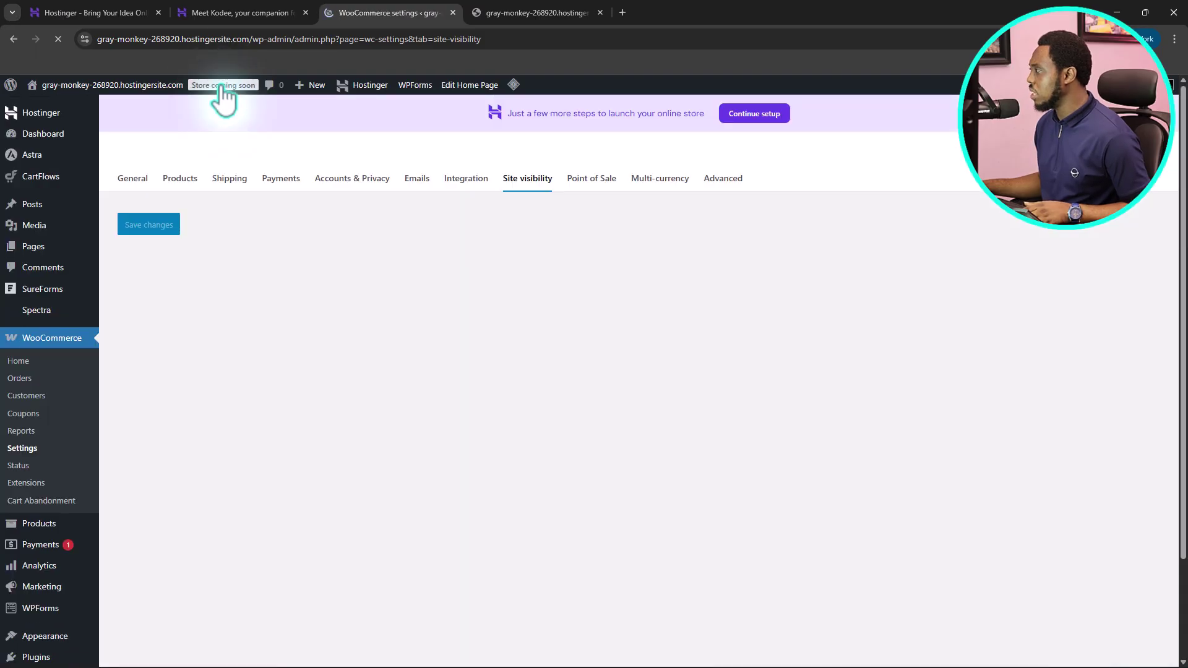
click(123, 380)
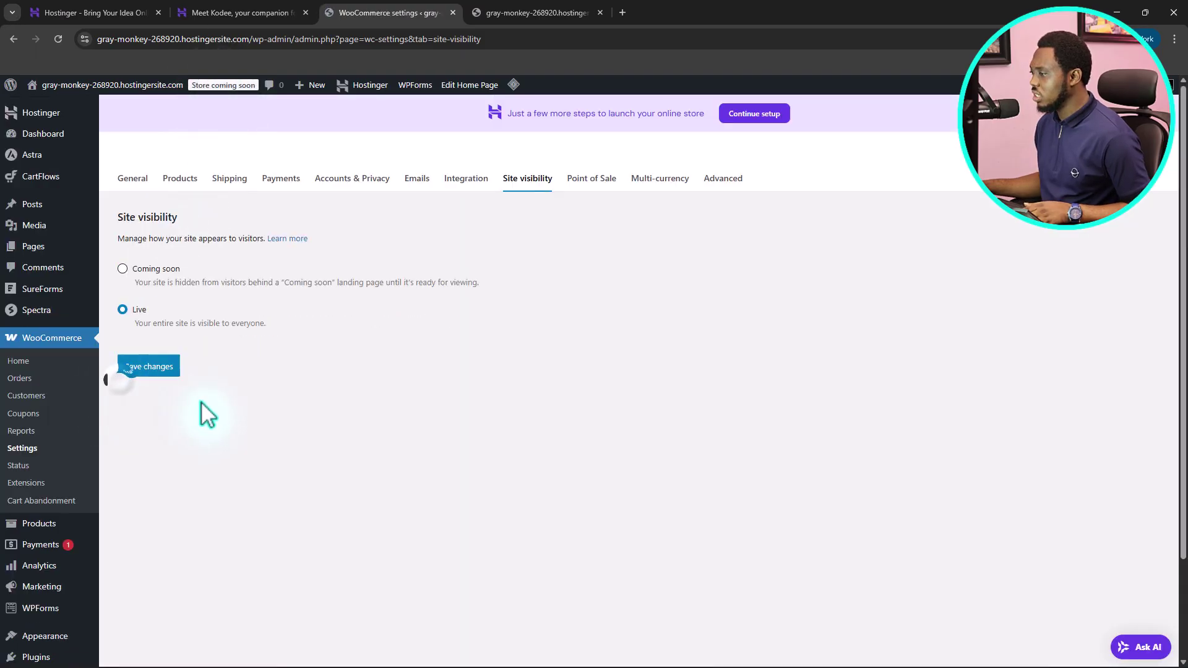
click(155, 371)
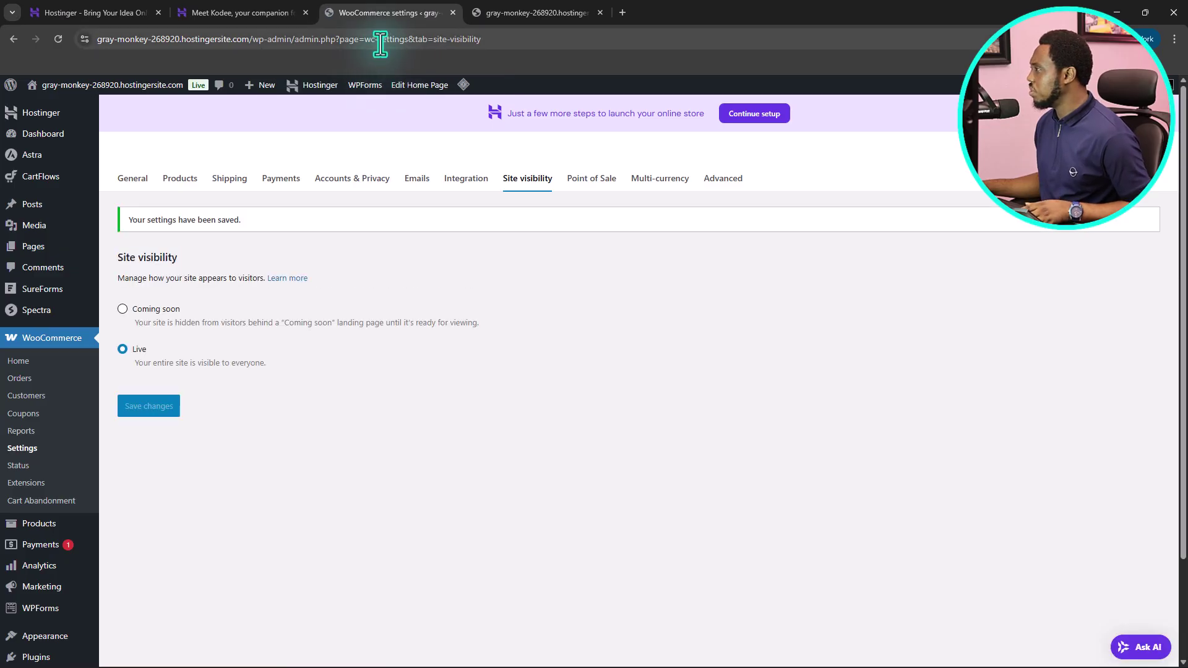
click(509, 2)
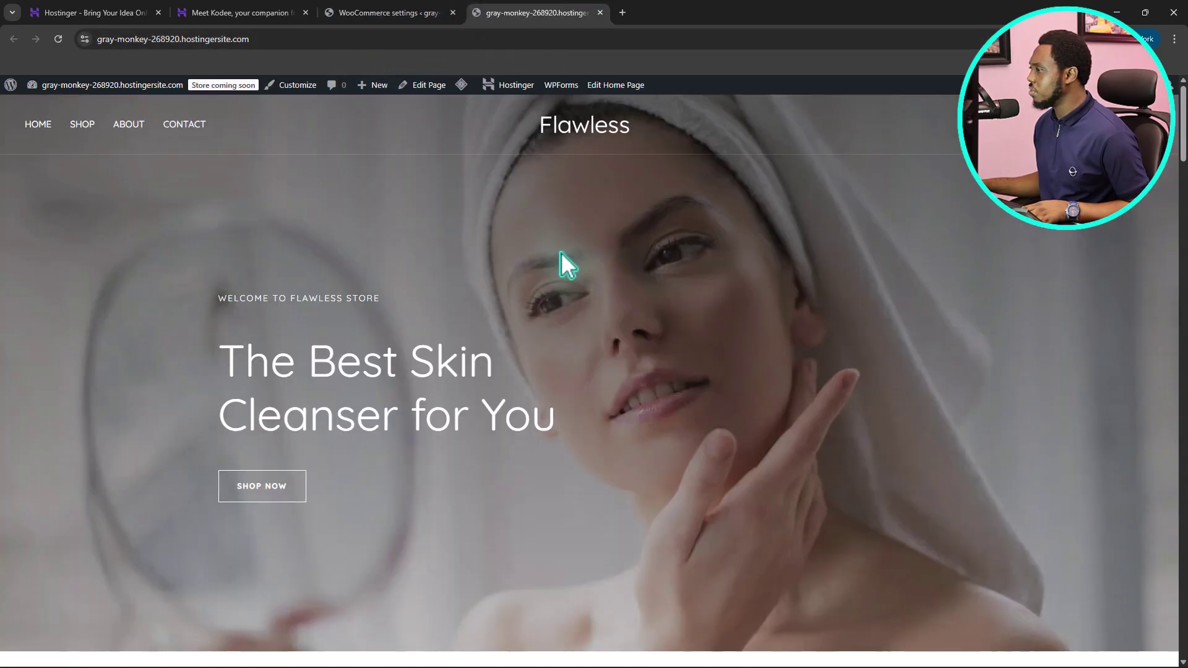
Open the Soothing Sunscreen Gel product page in a new tab from the storefront
scroll(619, 310, down, 4)
scroll(640, 322, down, 7)
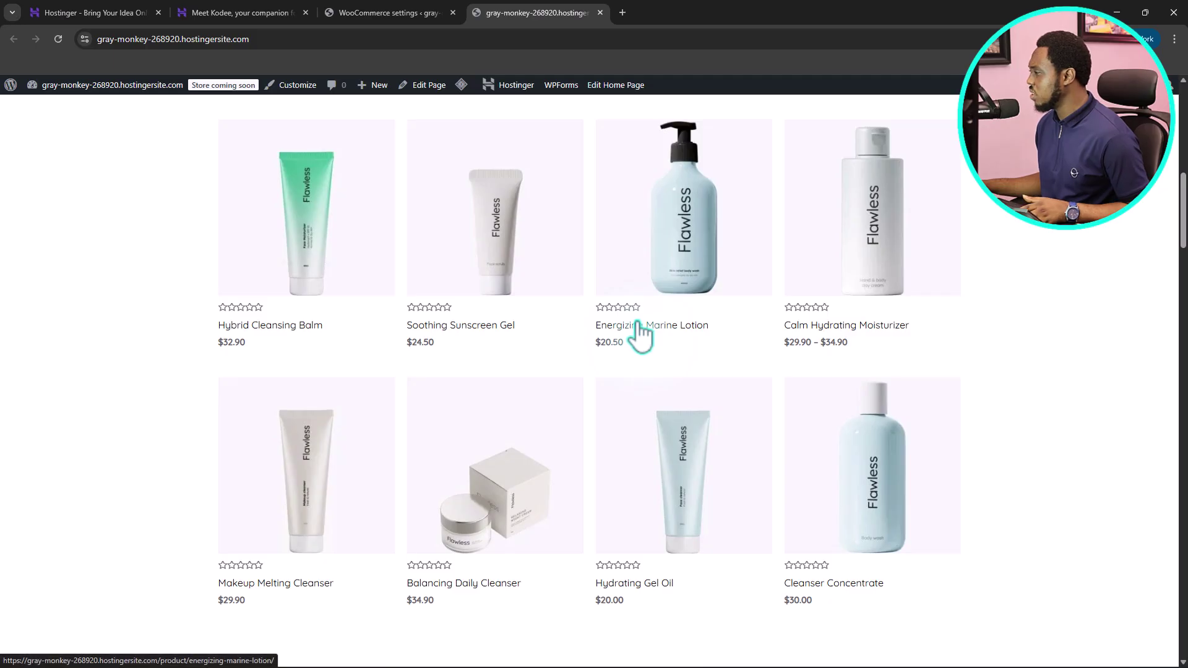
scroll(634, 325, down, 5)
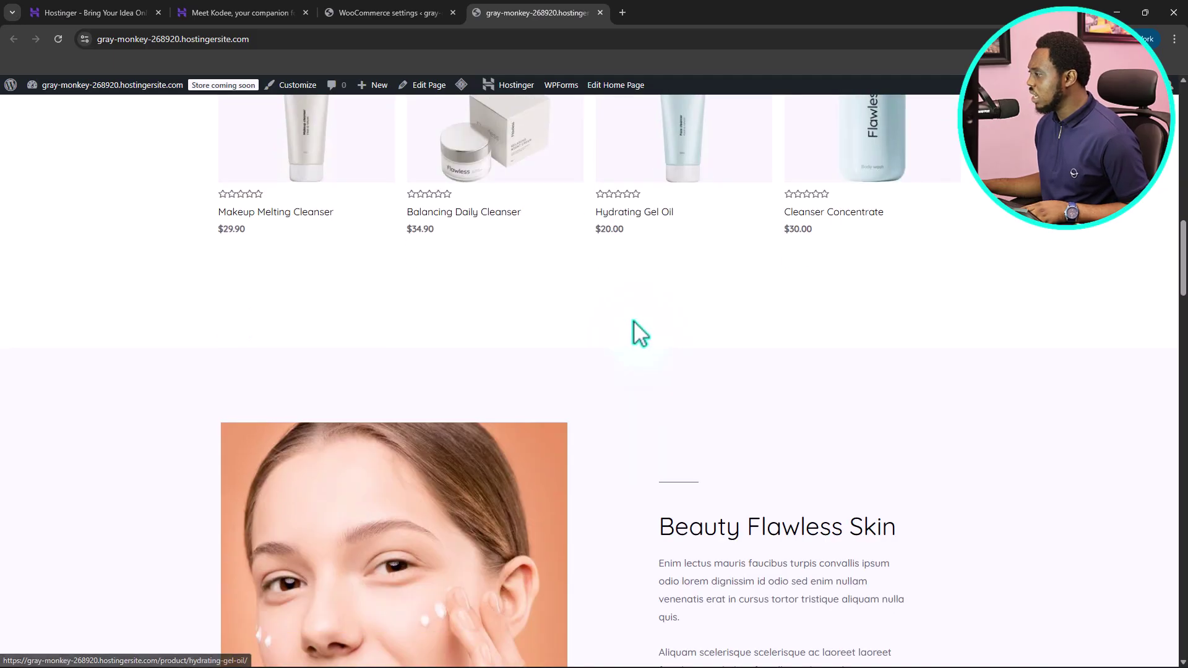
scroll(633, 320, up, 4)
scroll(632, 321, up, 2)
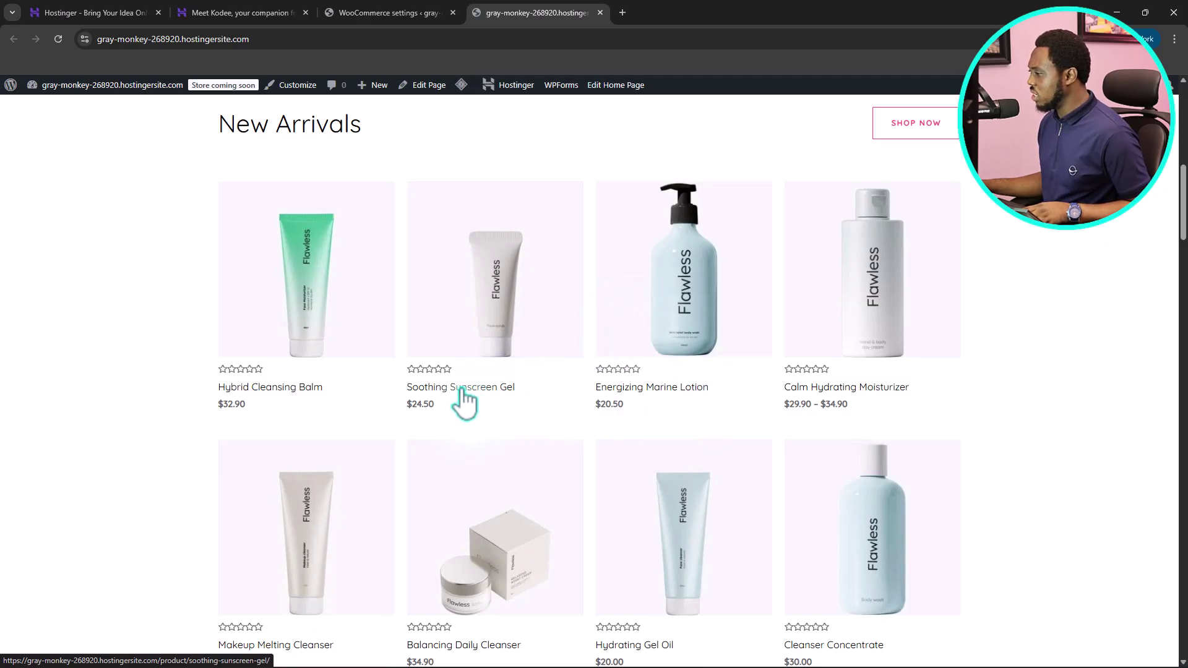
right_click(461, 389)
click(489, 405)
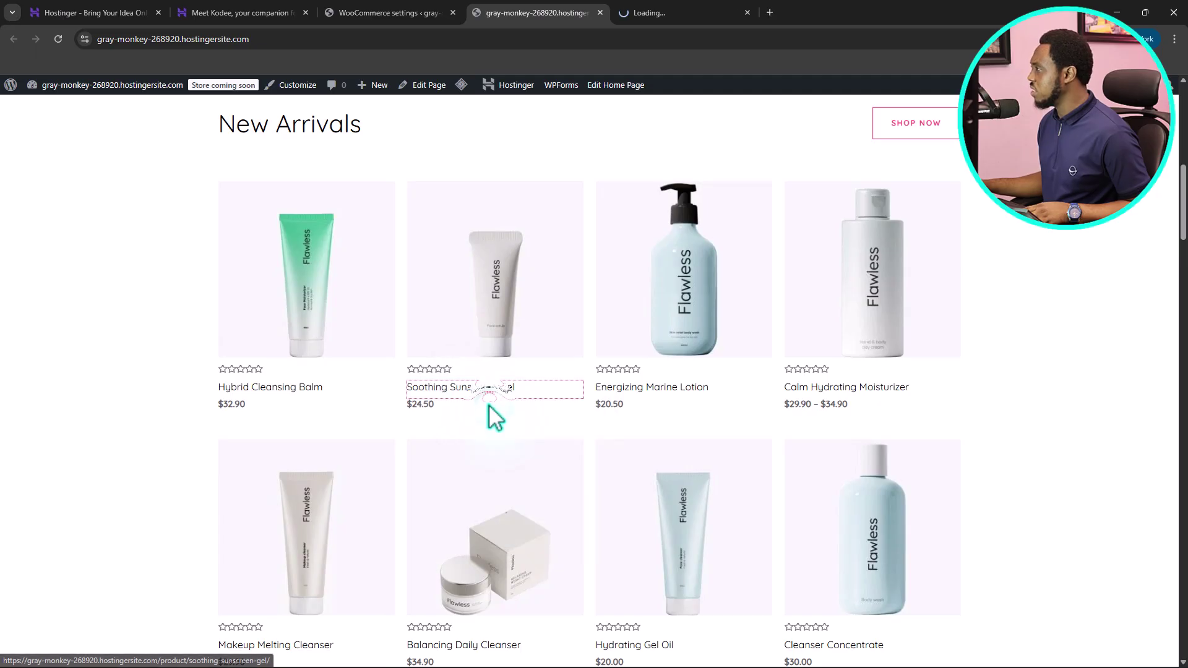
click(681, 13)
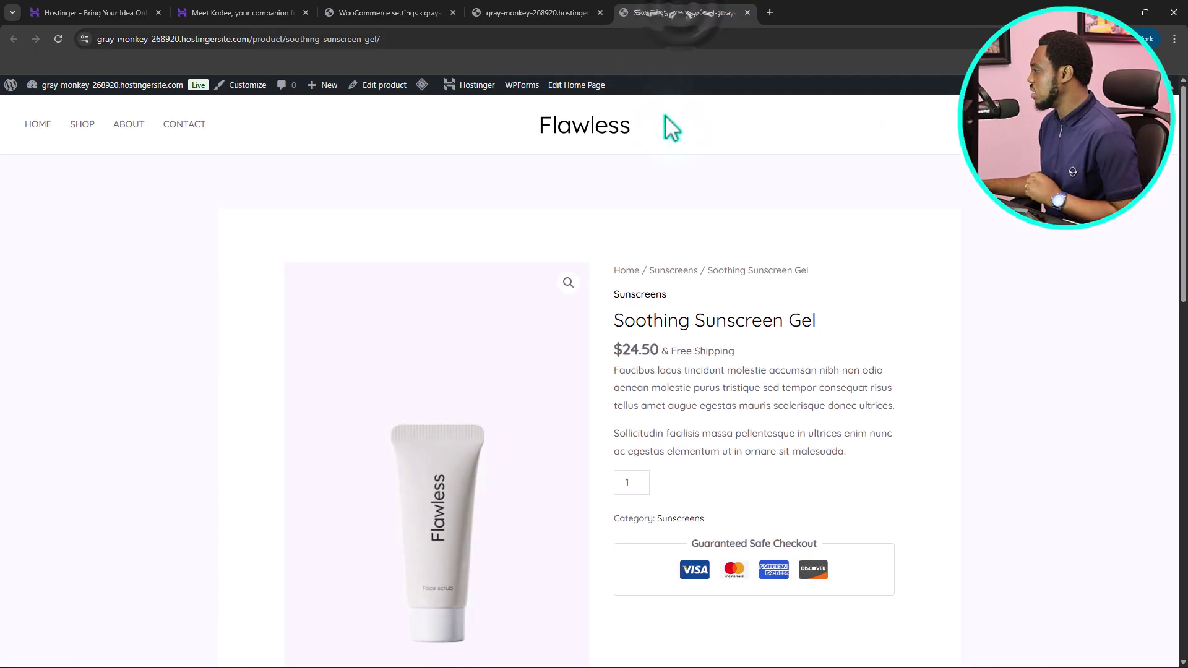
Select and copy the Soothing Sunscreen Gel product title
scroll(847, 318, down, 2)
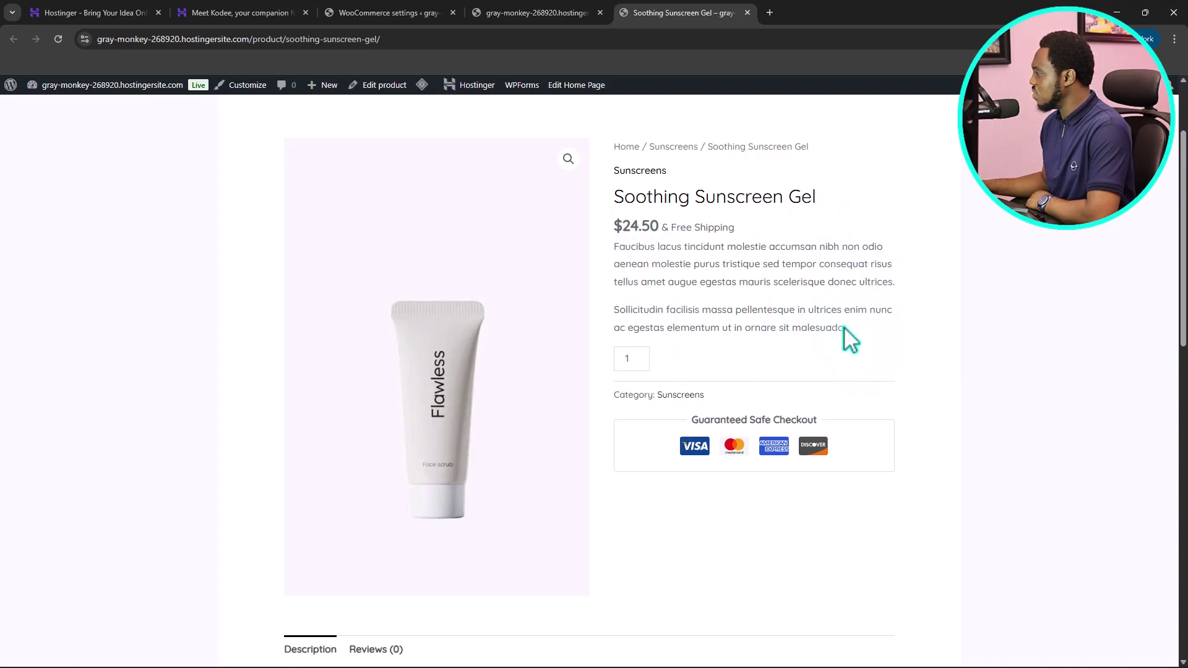
scroll(786, 263, up, 2)
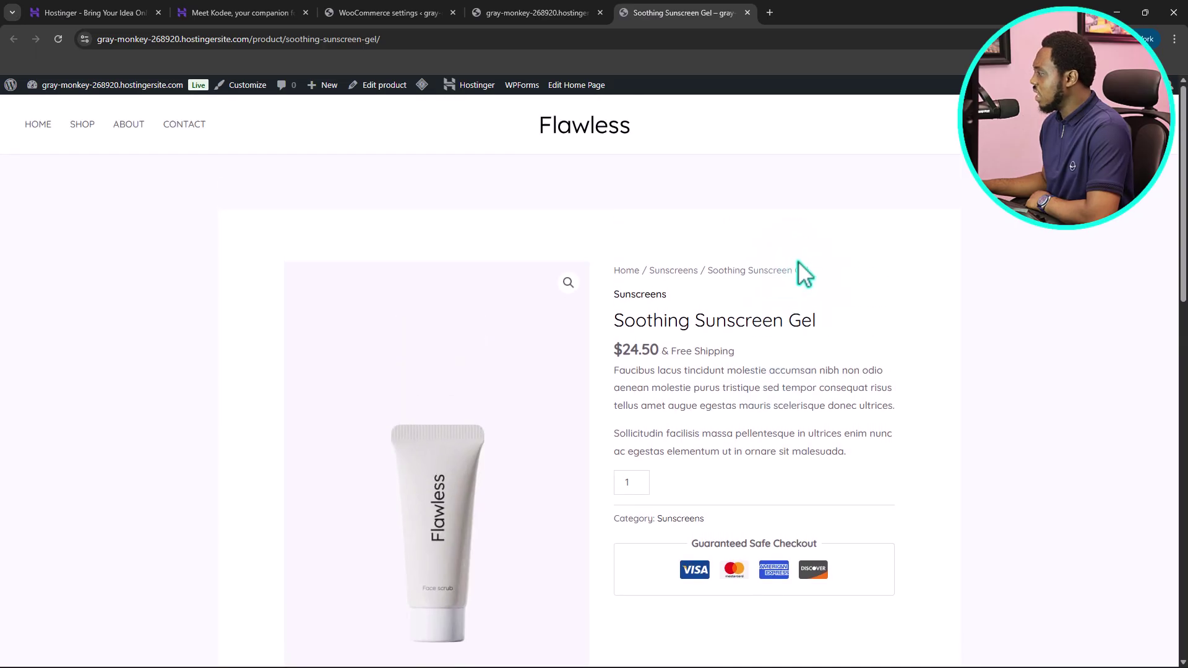
drag(835, 325, 615, 329)
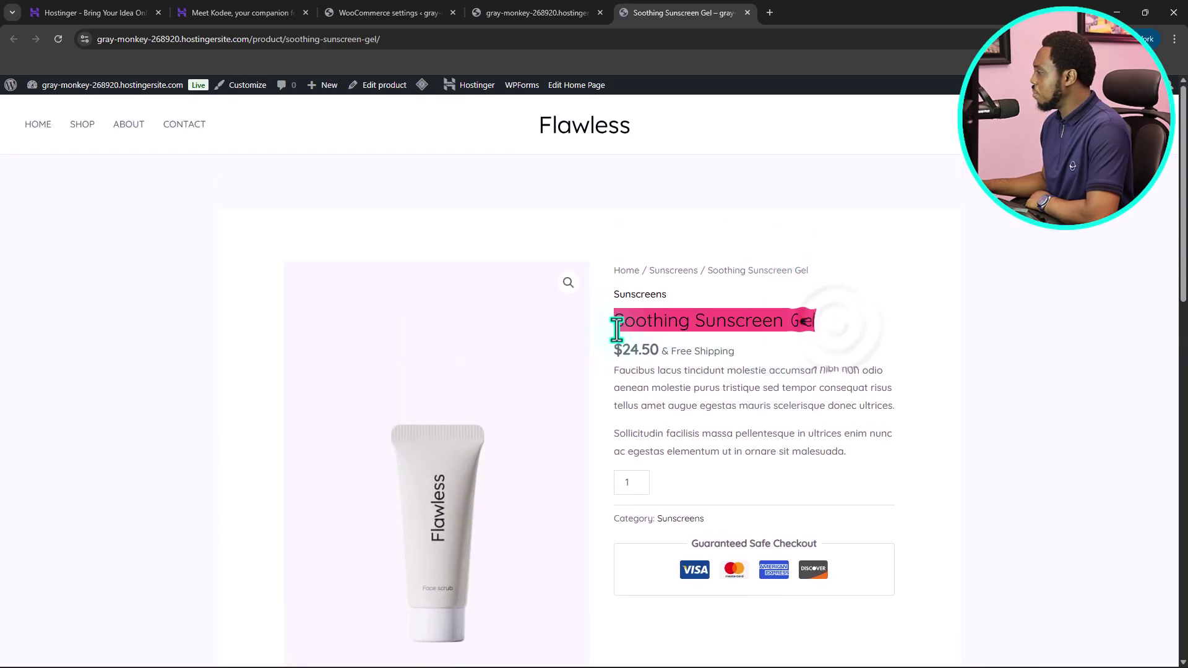
right_click(649, 320)
click(669, 337)
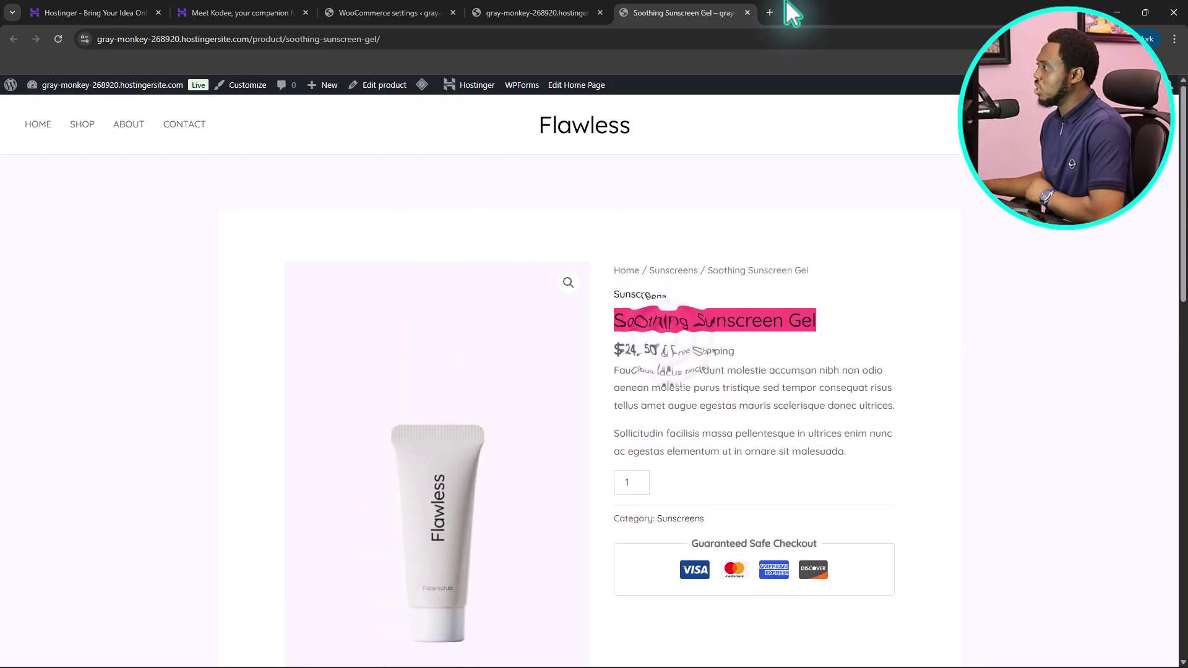
Open Kodee's Ask AI chat in the WooCommerce settings and send a pricing help request
click(415, 9)
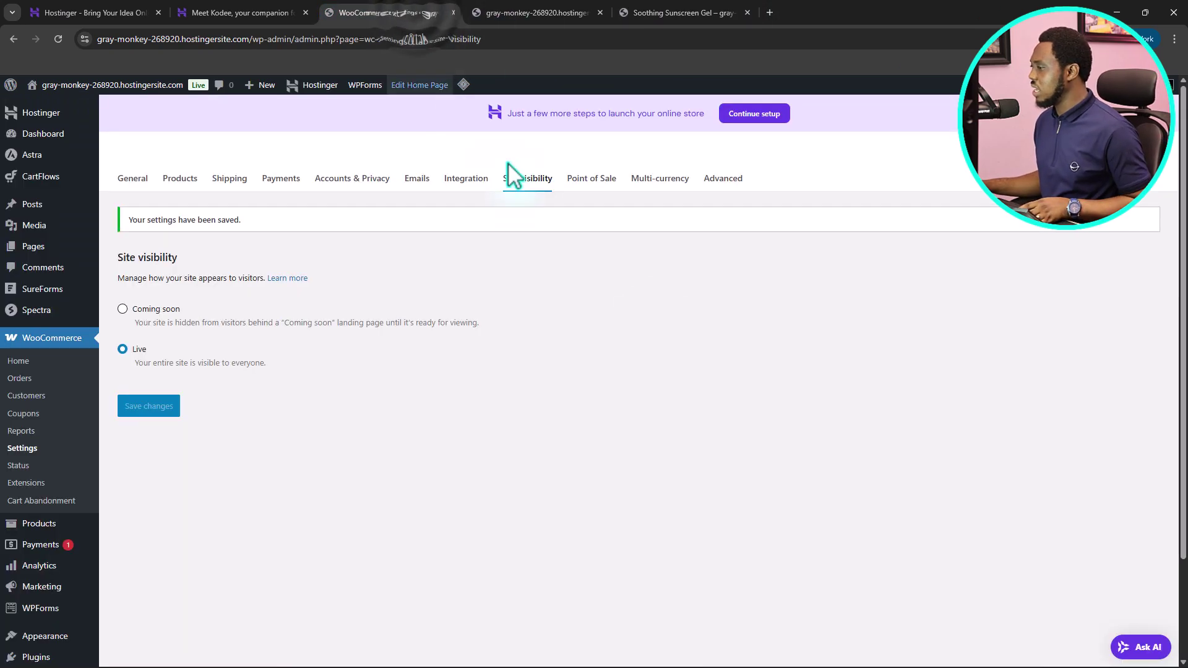
click(1143, 649)
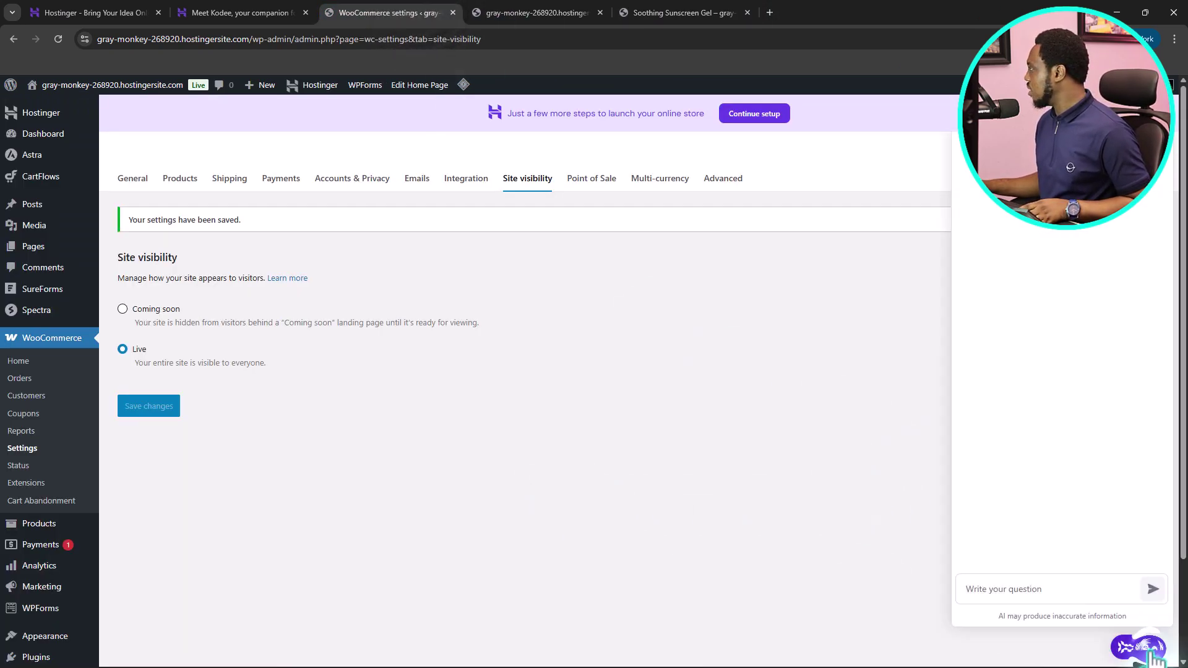
click(1006, 591)
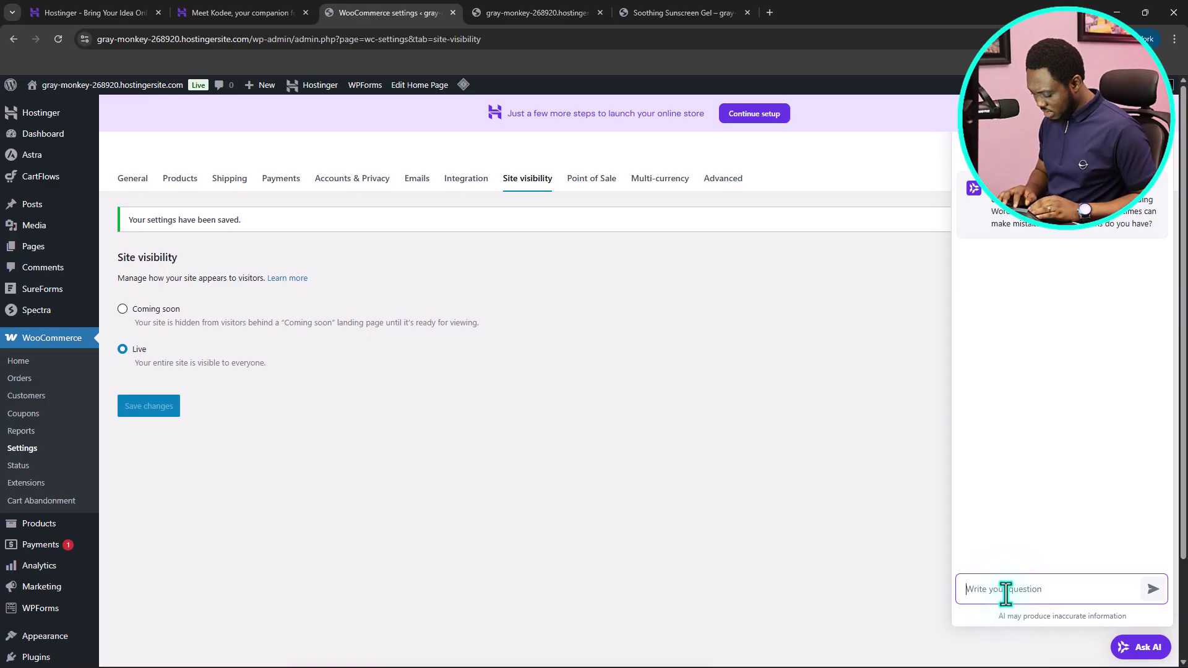
key(ctrl+v)
key(Return)
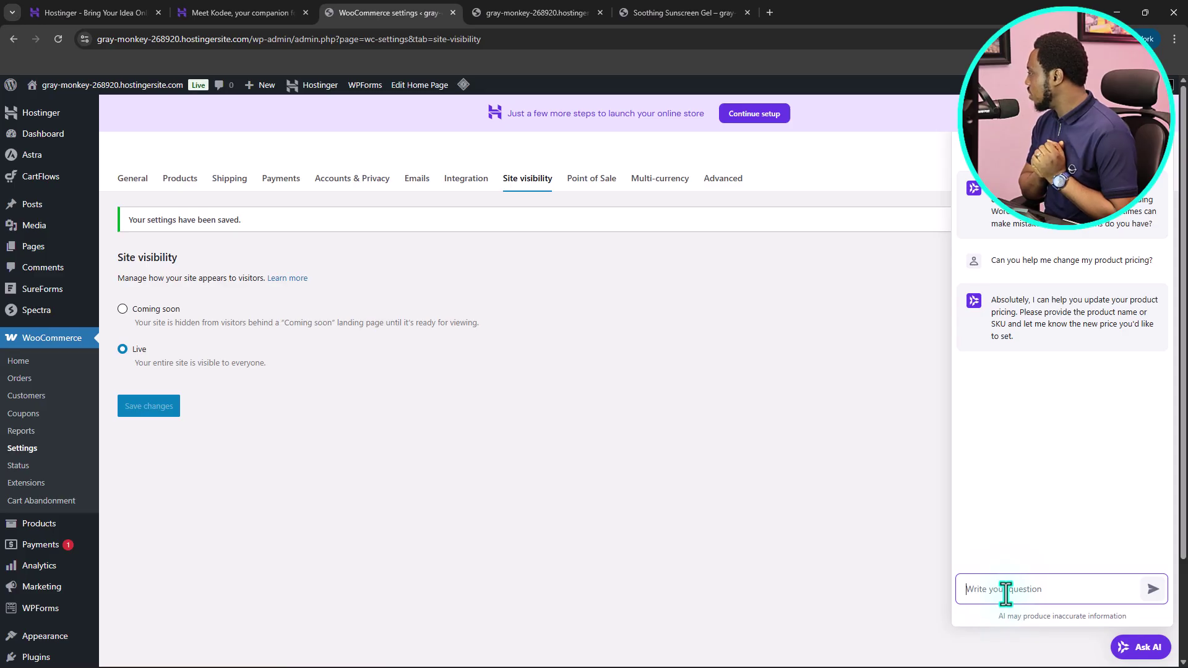
Paste the product name and ask Kodee to change the Soothing Sunscreen Gel price to $50
key(ctrl+v)
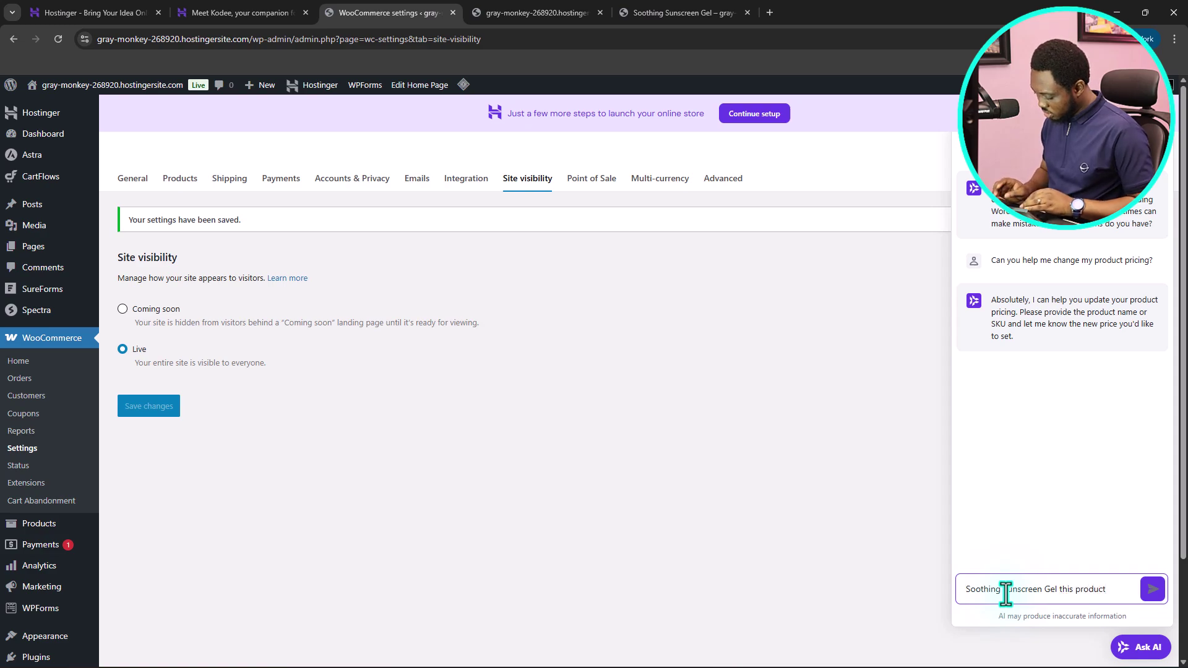
text(e )
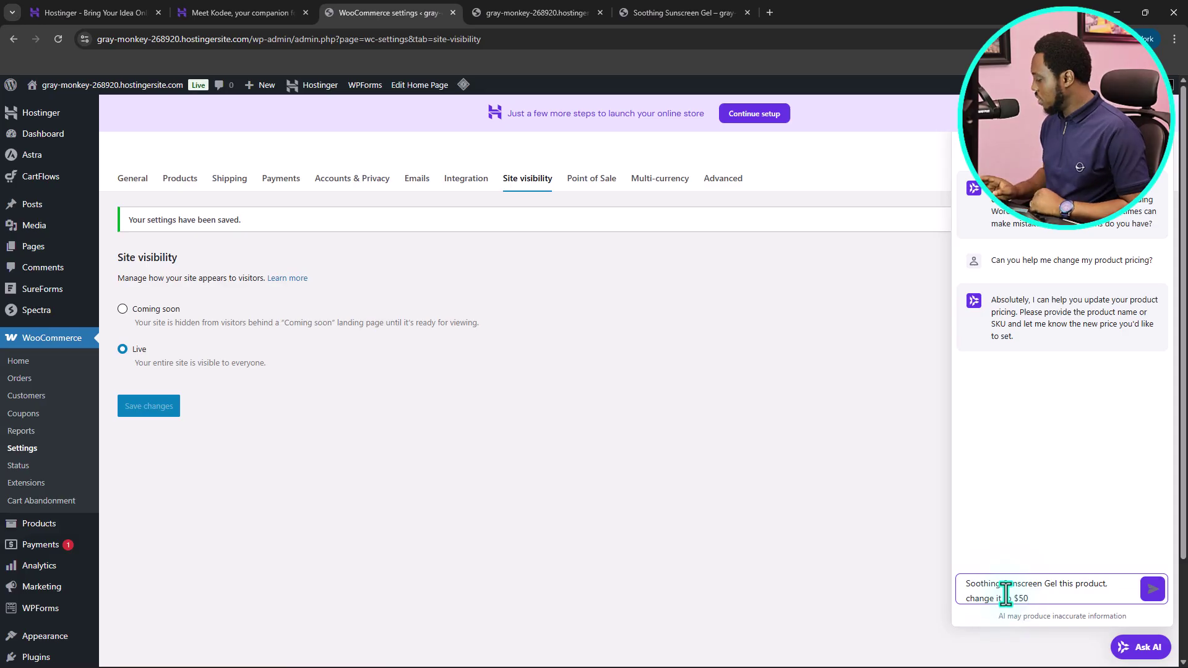
text(it to $50)
key(Return)
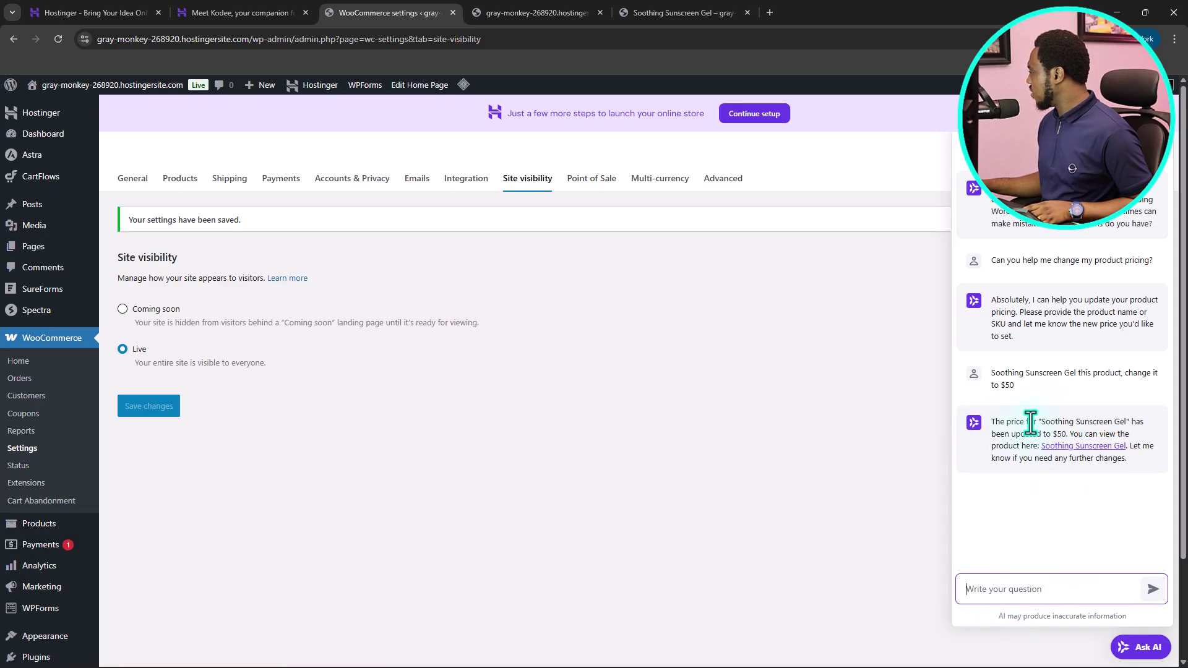
Reload the Soothing Sunscreen Gel page to confirm the $50.00 price, then return to the chat
click(1084, 446)
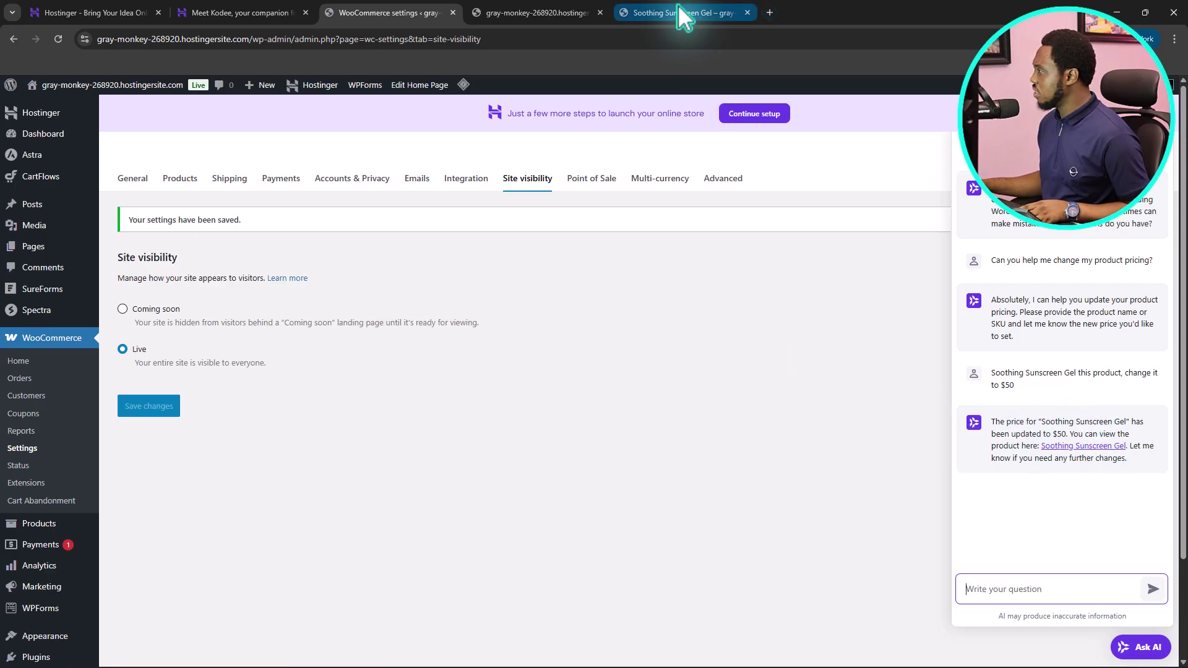
click(58, 41)
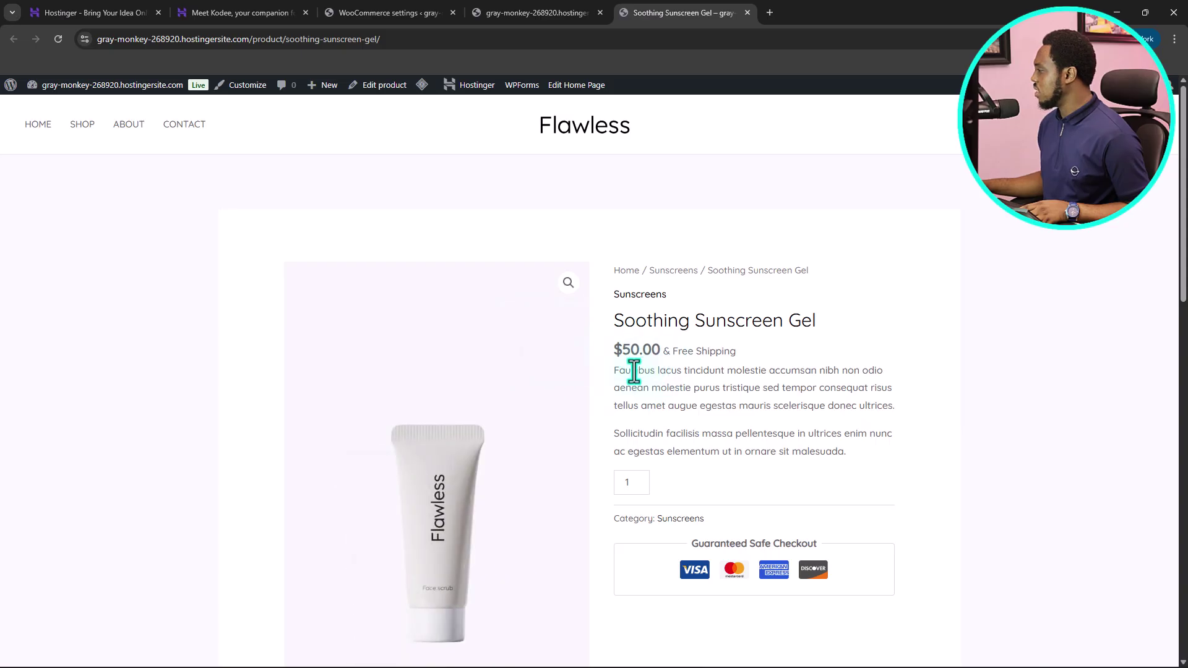
click(232, 16)
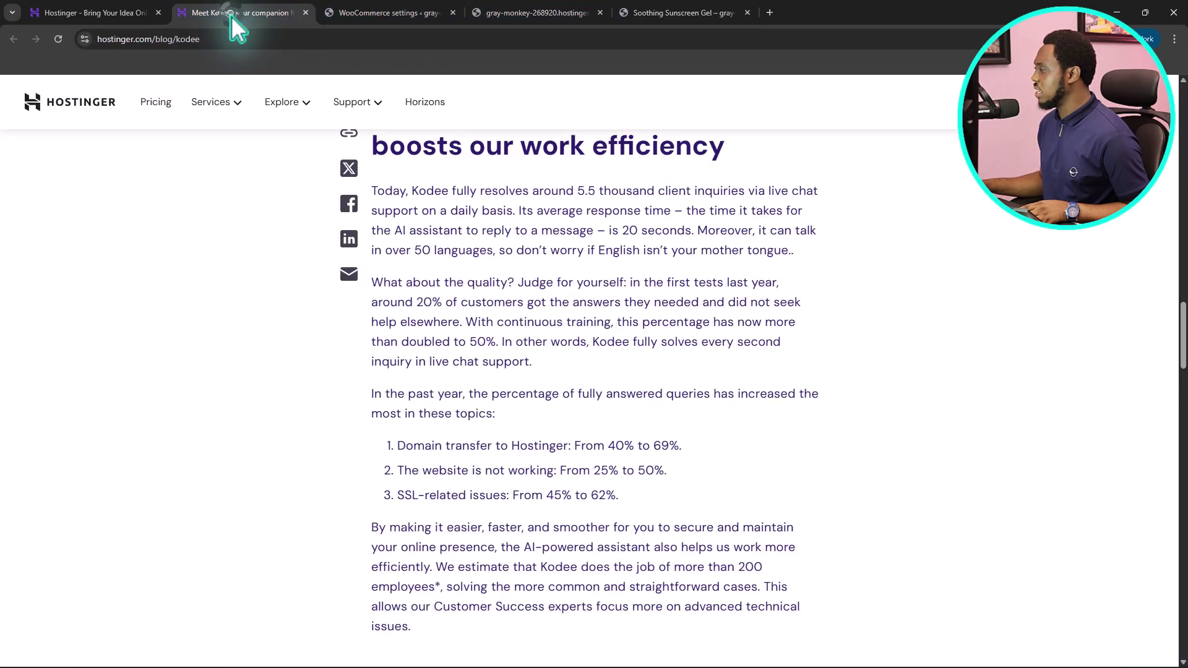
click(372, 11)
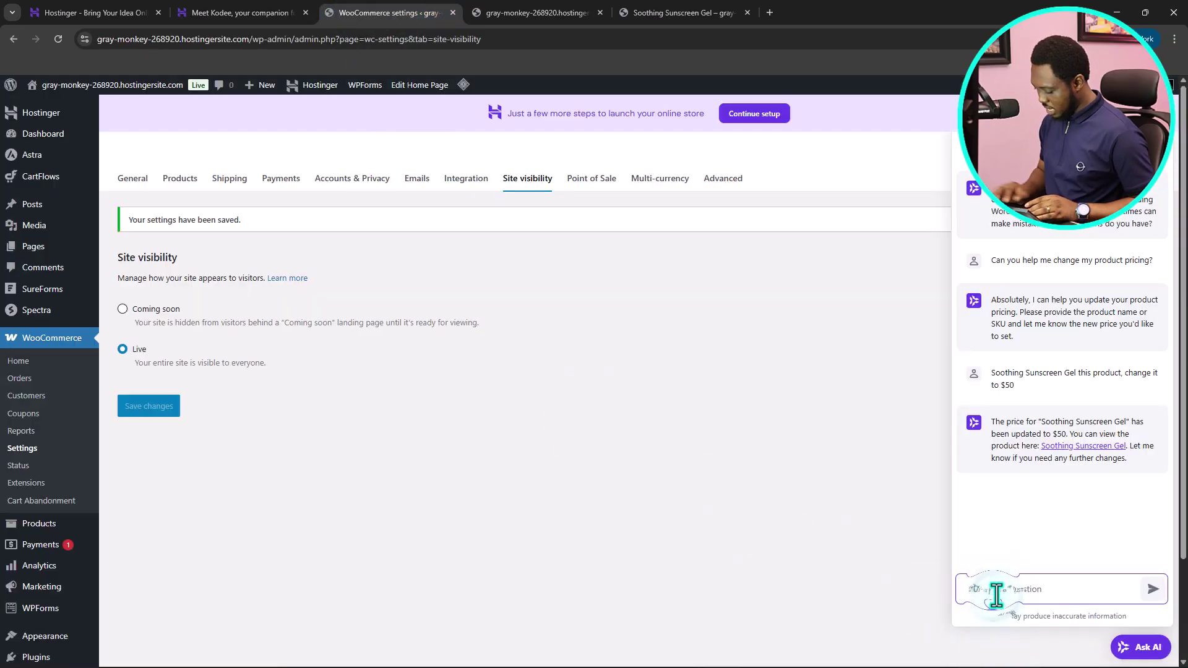
Ask Kodee for the Soothing Sunscreen Gel's current product description
text(q)
key(BackSpace)
text(Can )
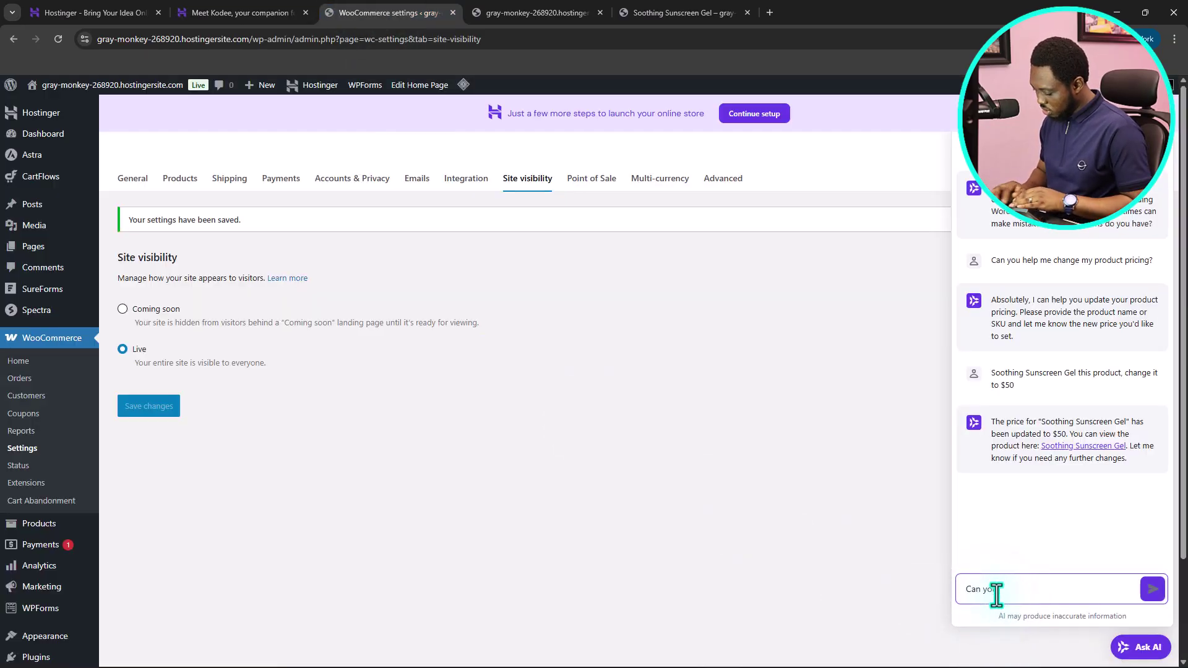
text(you pro)
text(duct description for this product?)
key(Return)
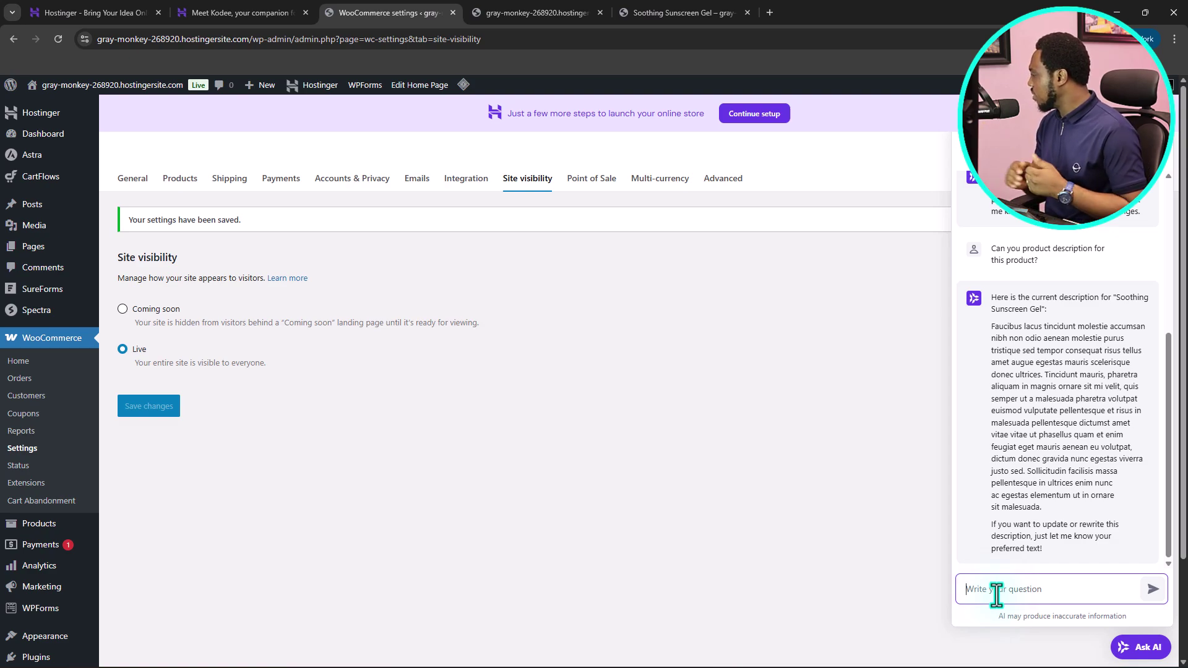
Request a new description matching the product and approve it with 'Yes, go ahead'
text(q)
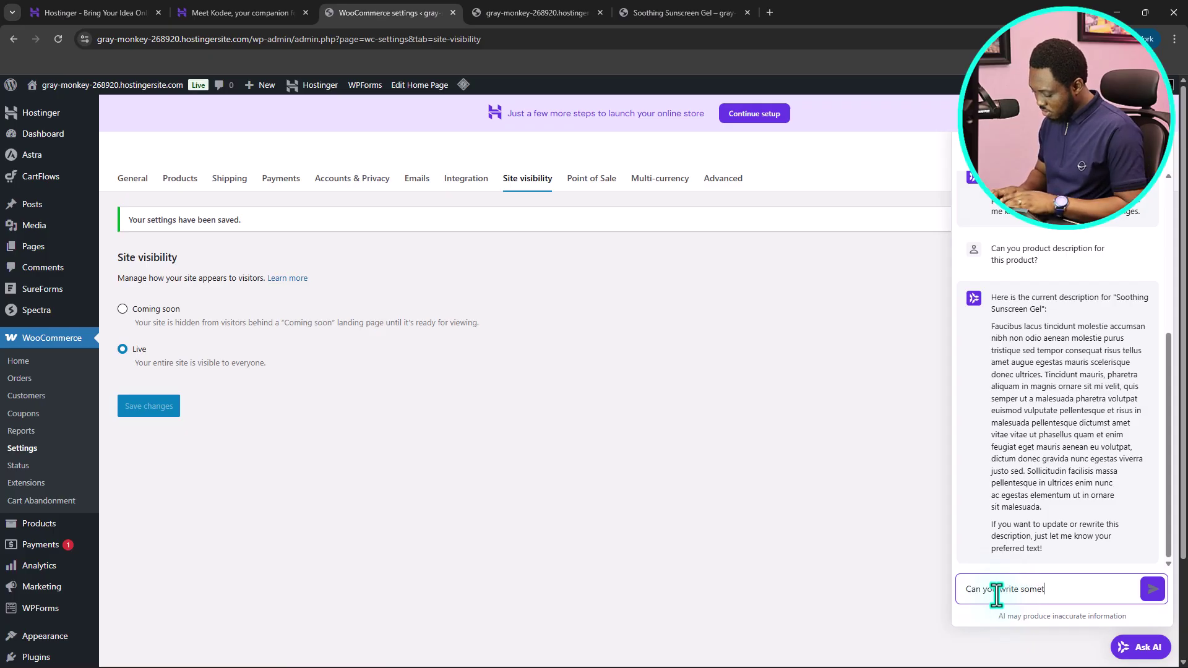
text(an you write something random that matches the product)
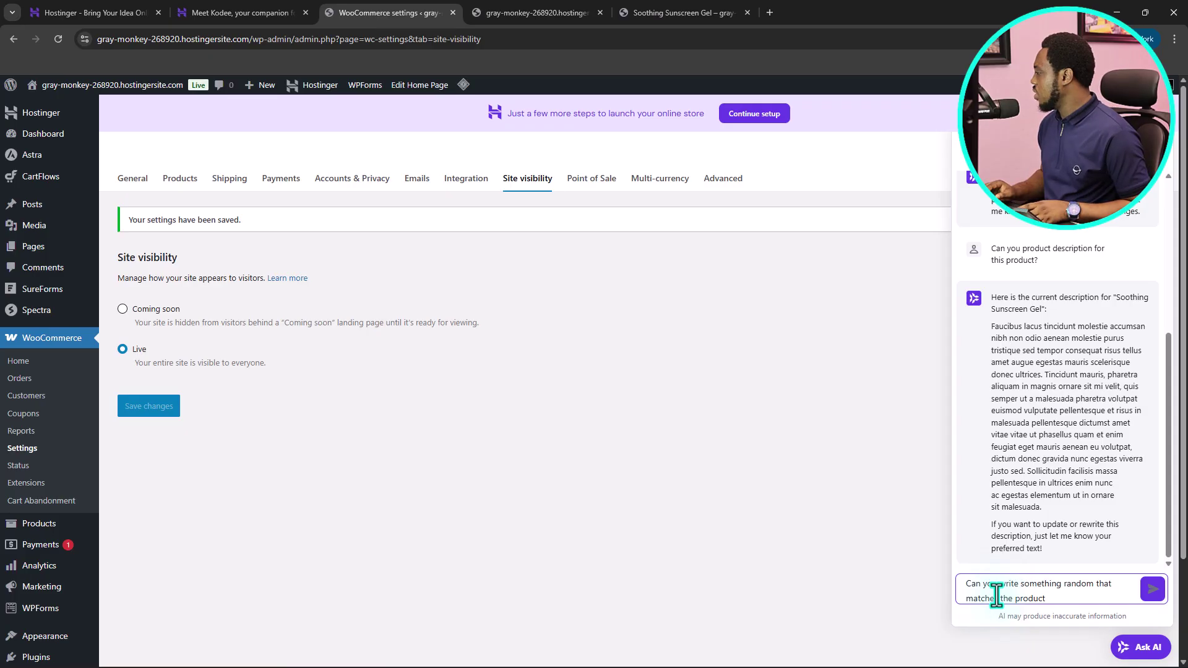
key(Return)
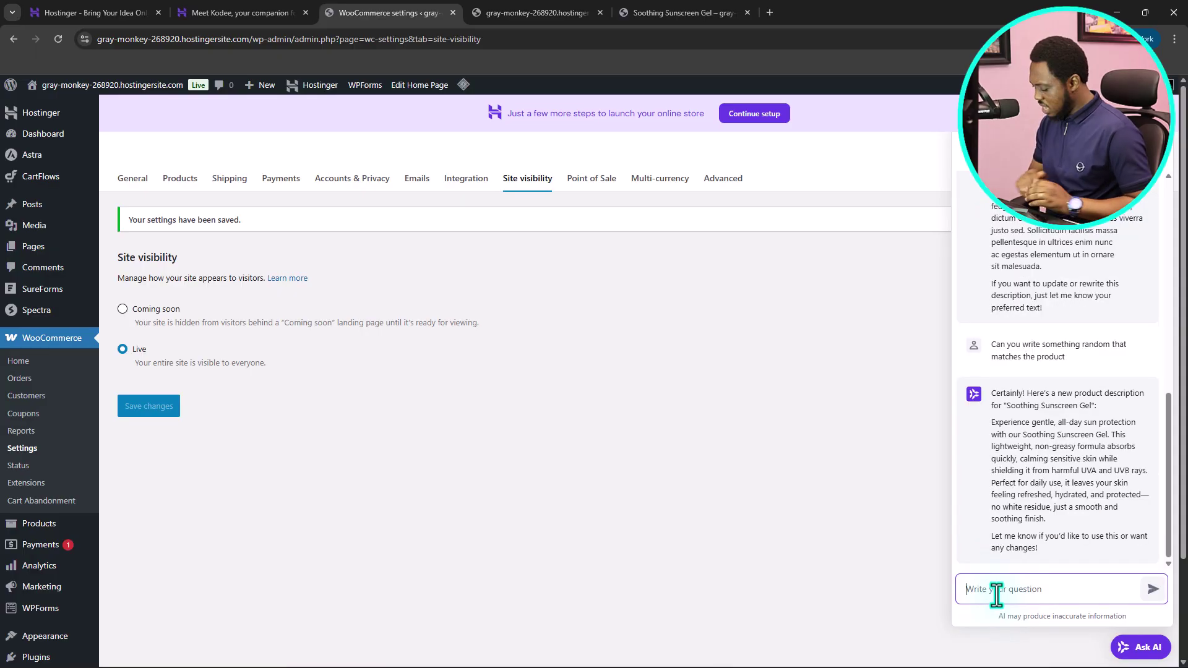
text(Yes, go ahead)
key(Return)
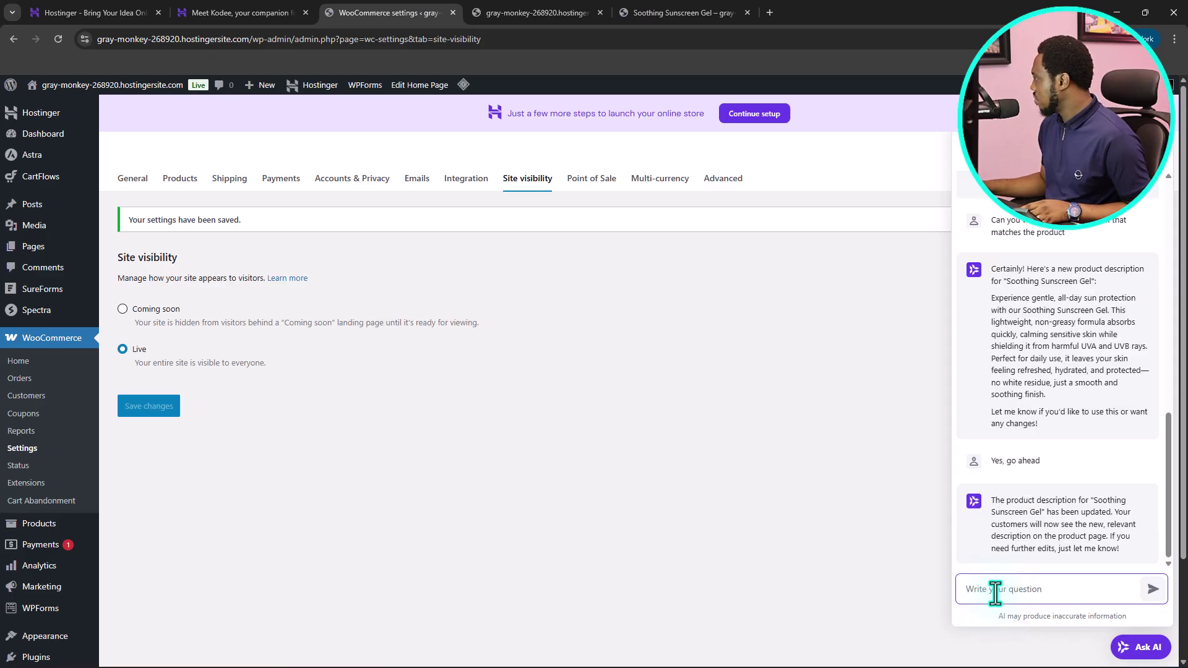
Reload the product page, check the new sun-protection description text, then return to the chat
click(656, 12)
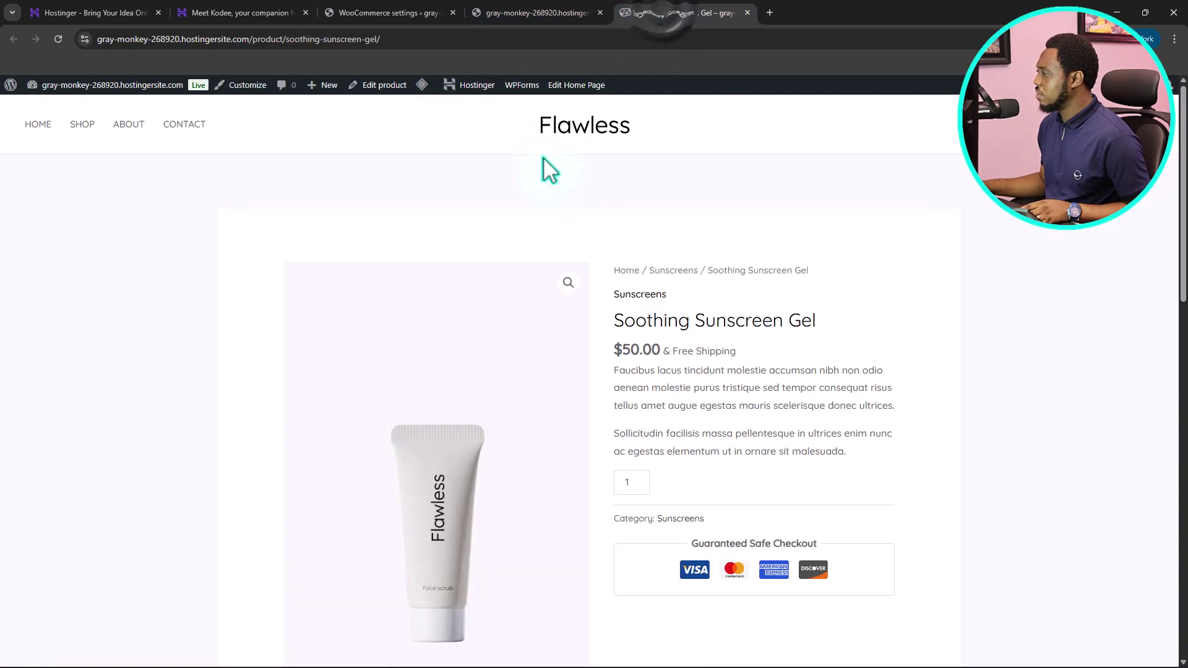
click(58, 39)
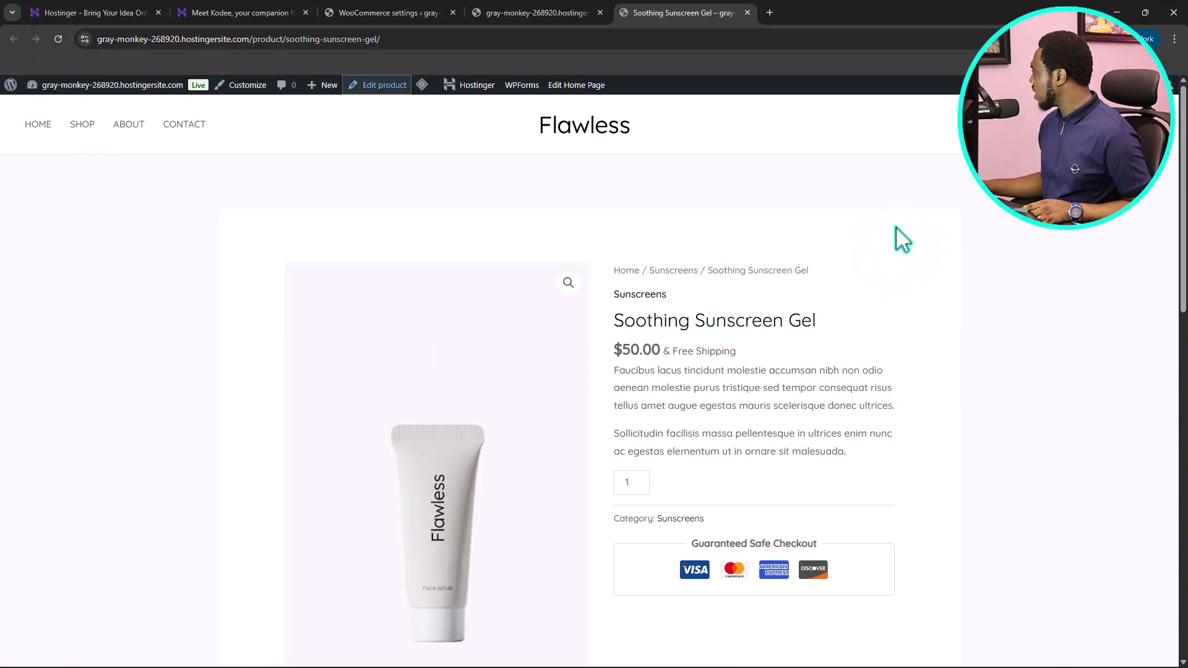
scroll(895, 226, down, 3)
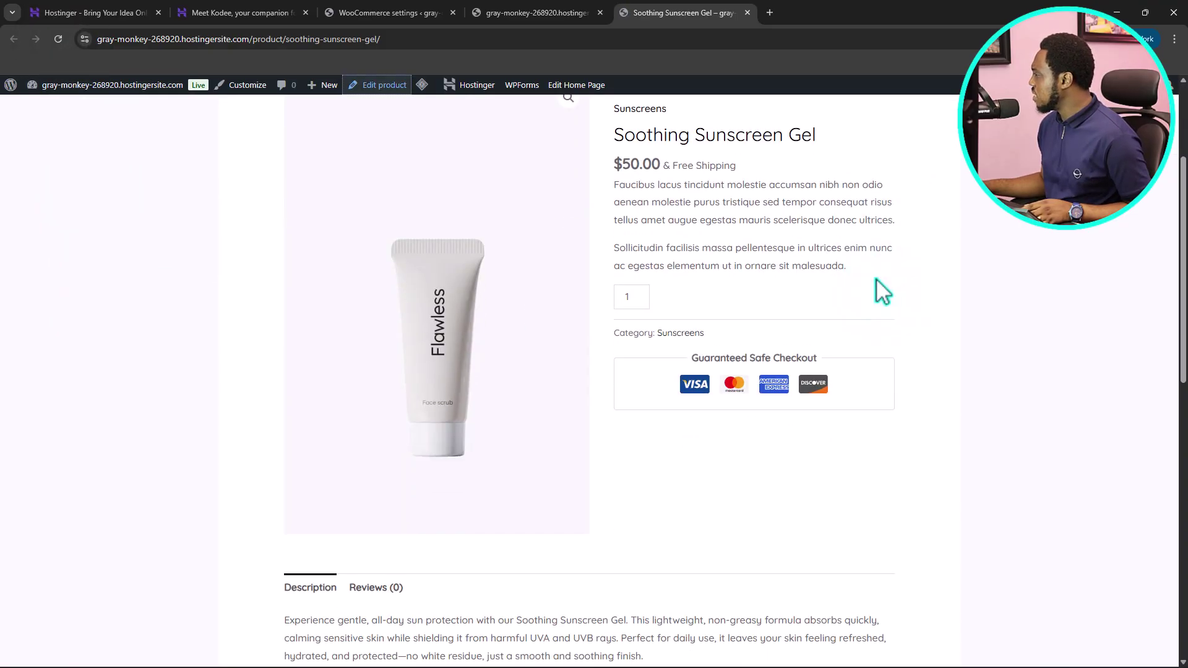
drag(881, 288, 615, 198)
scroll(685, 244, down, 5)
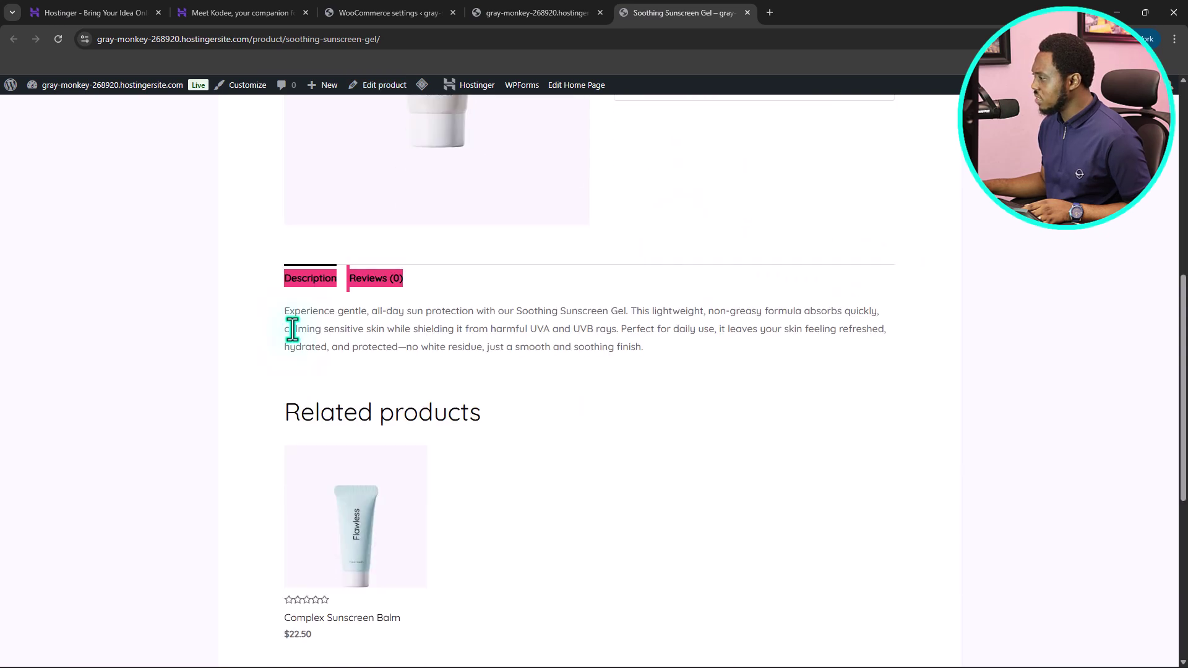
drag(644, 348, 301, 316)
scroll(674, 223, up, 5)
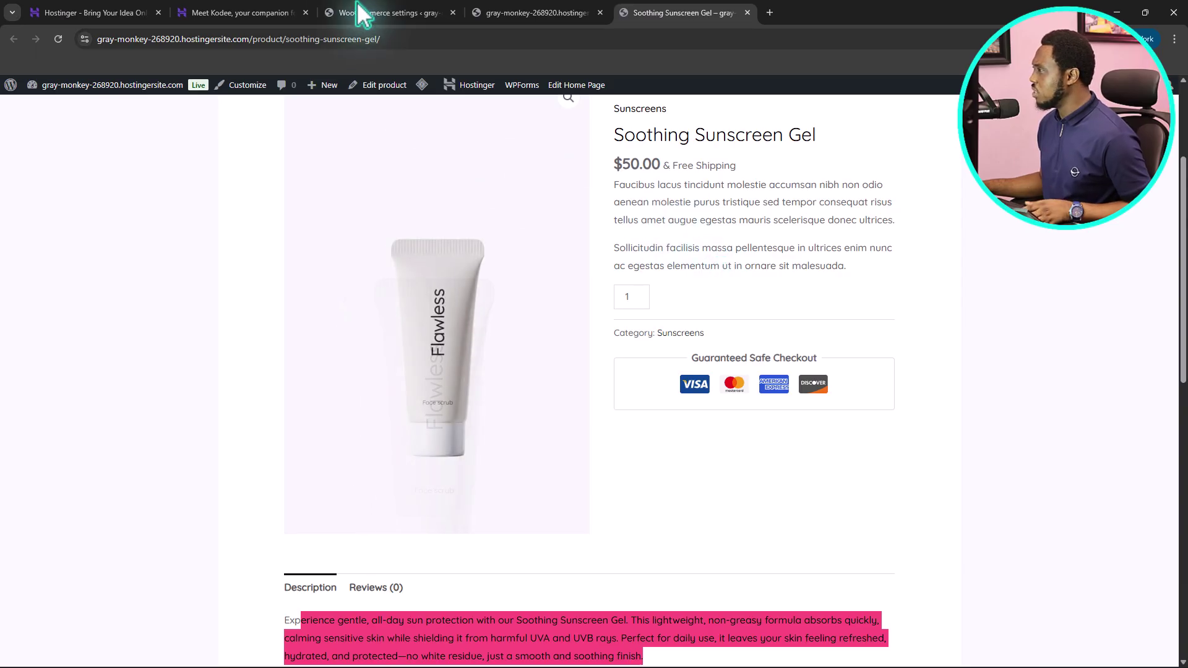
click(375, 11)
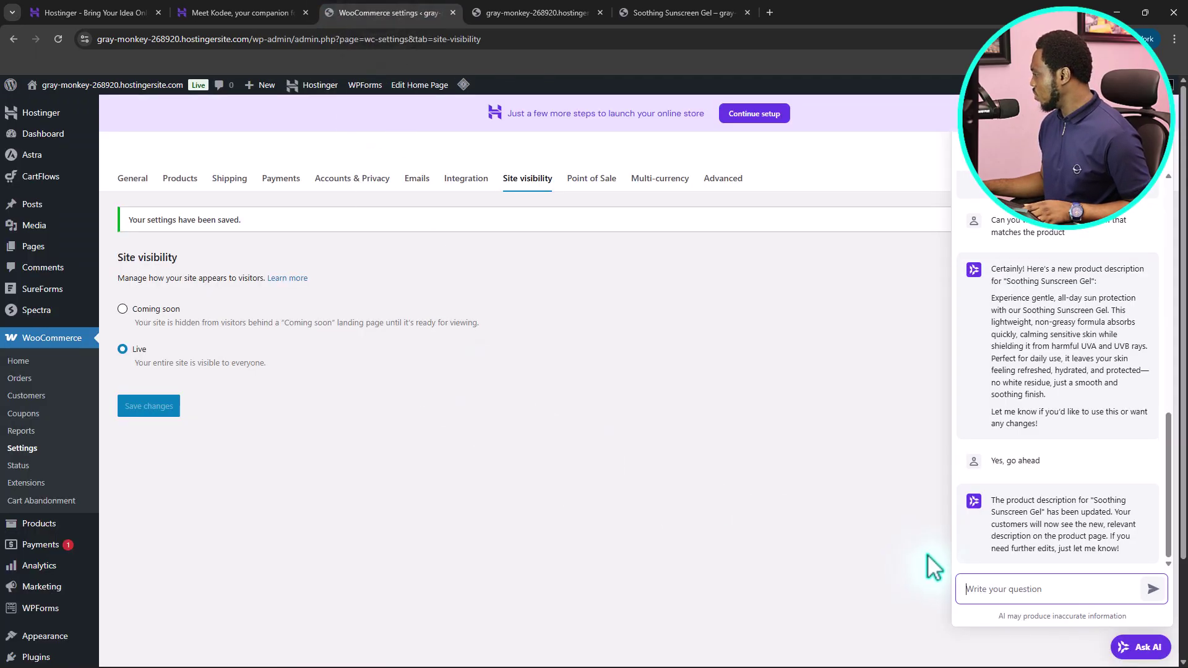
Ask Kodee to rewrite the short description as well, then reload the product page to check it
text(rEWRITE THE SHORT DESCRIPTION TOO AS WELL)
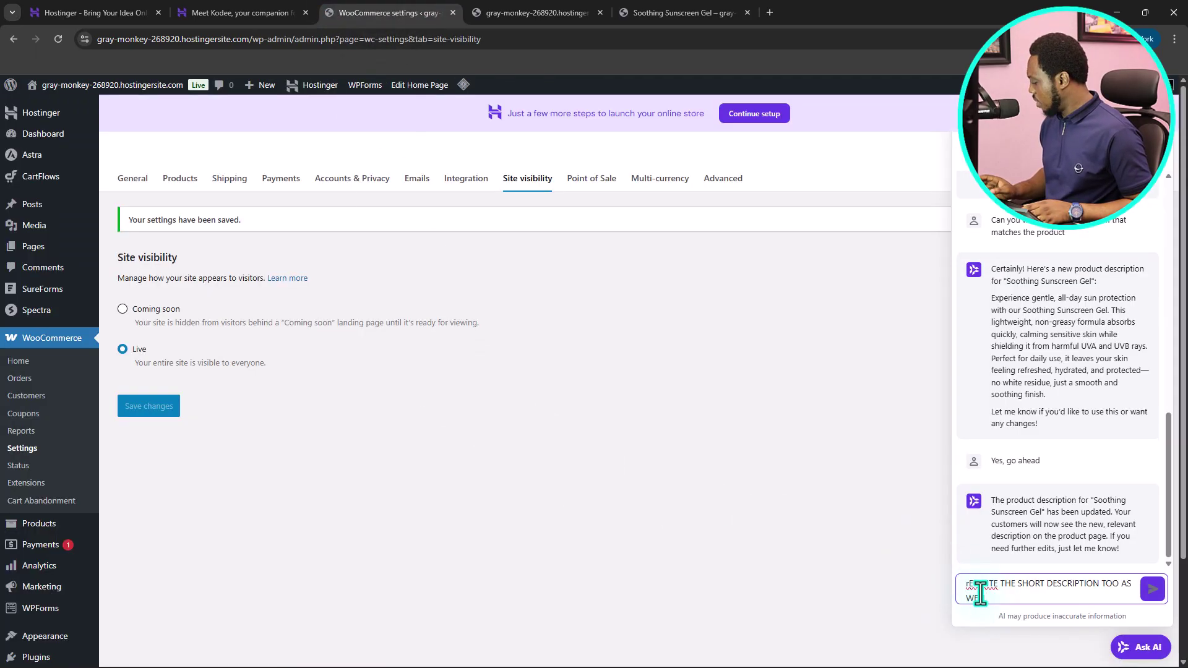
key(Return)
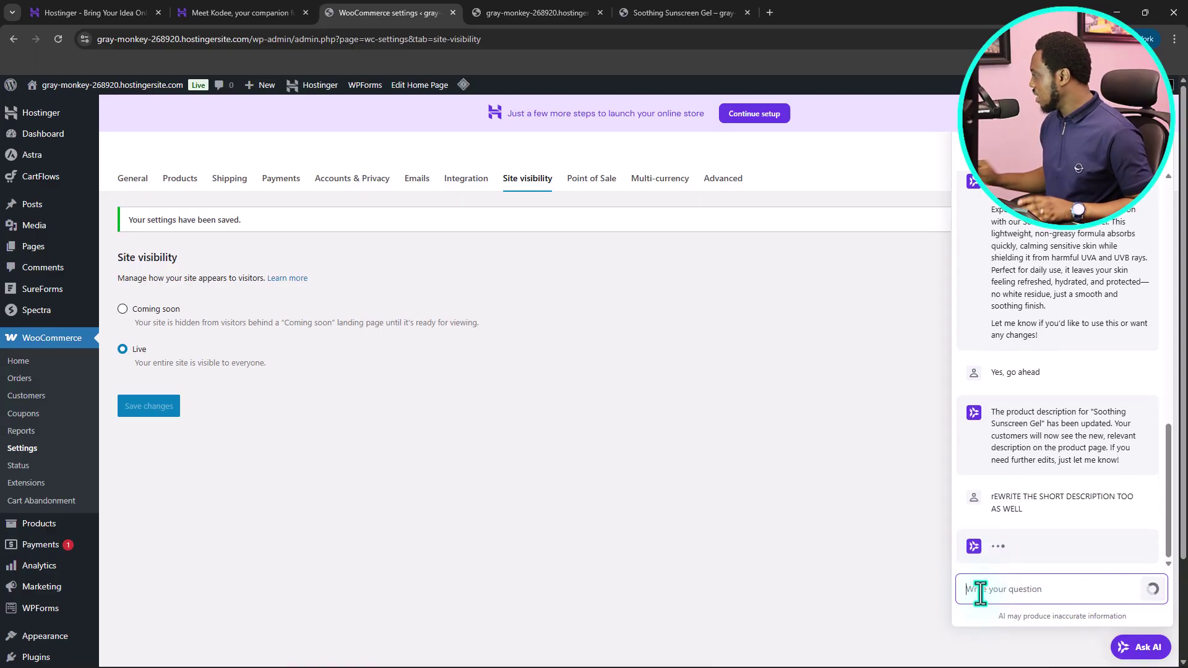
click(661, 12)
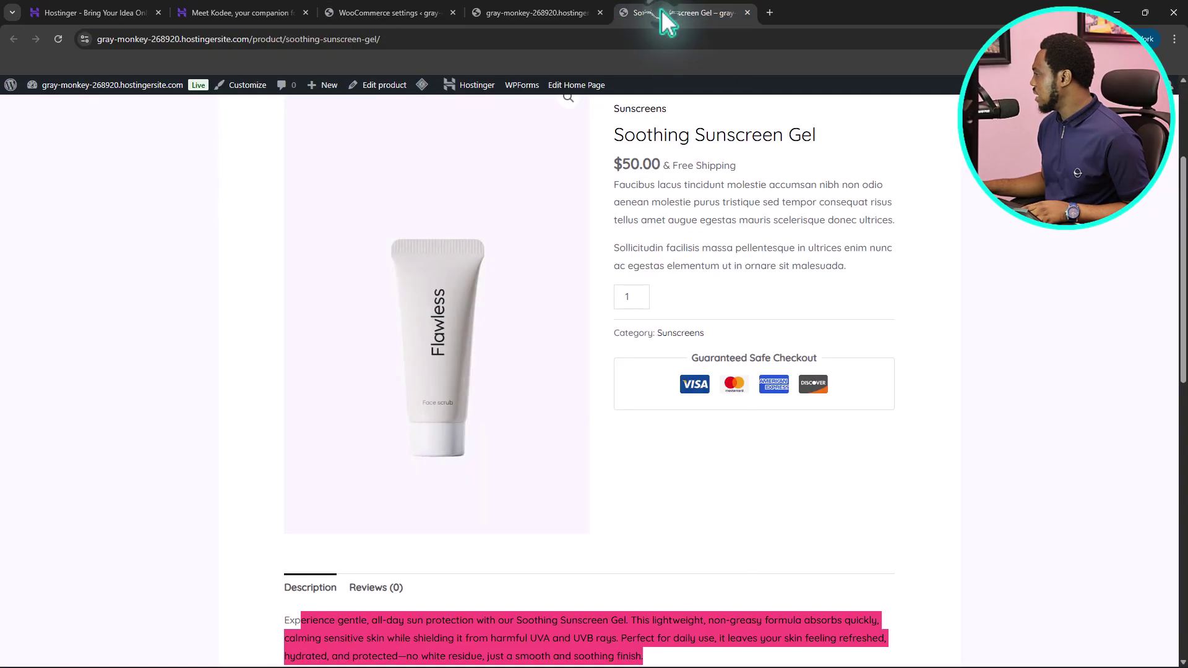
click(59, 39)
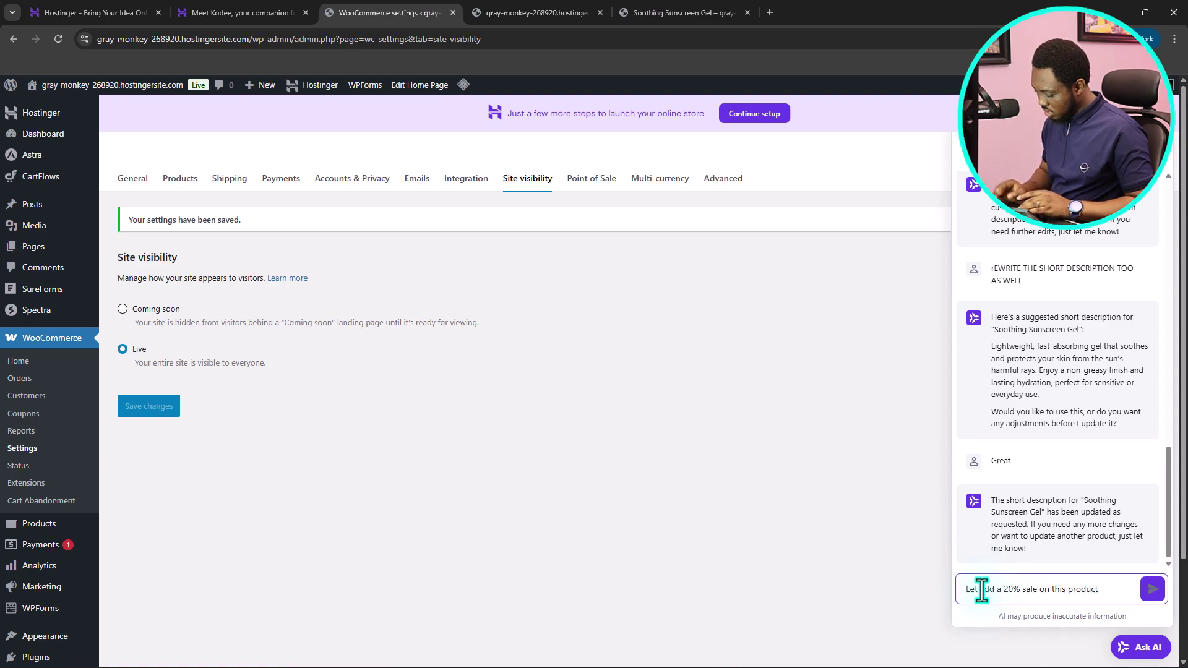
Send Kodee the request for a 20% sale on this product valid for 7 days
text(this valid for just 7 days)
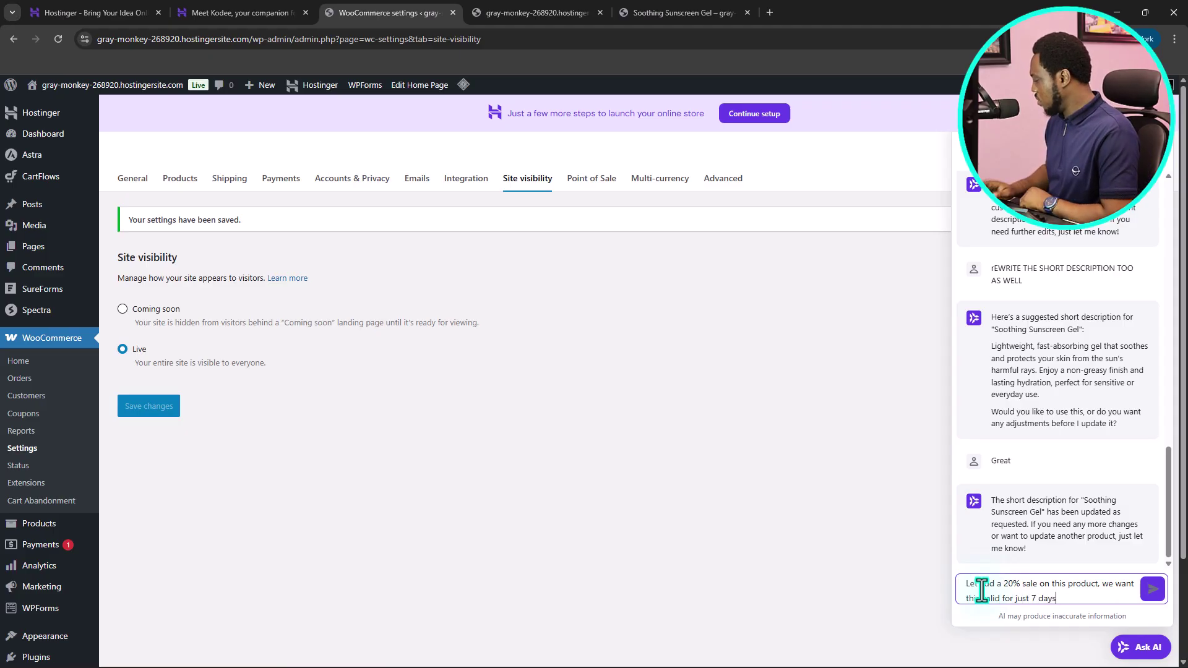
key(Return)
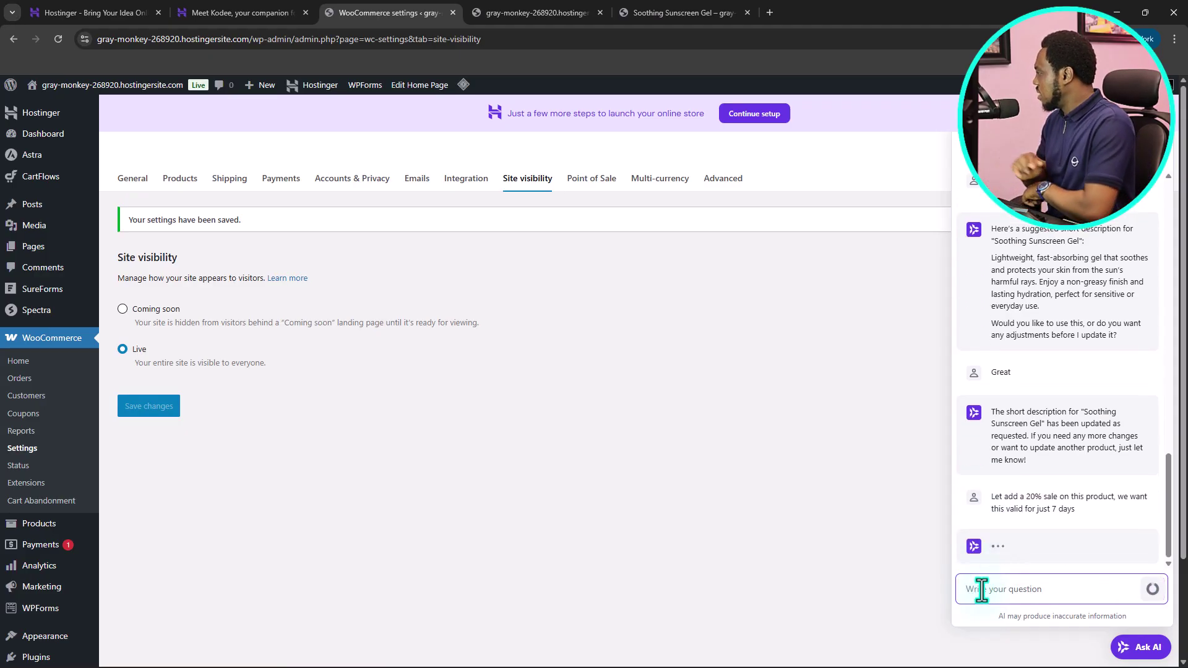